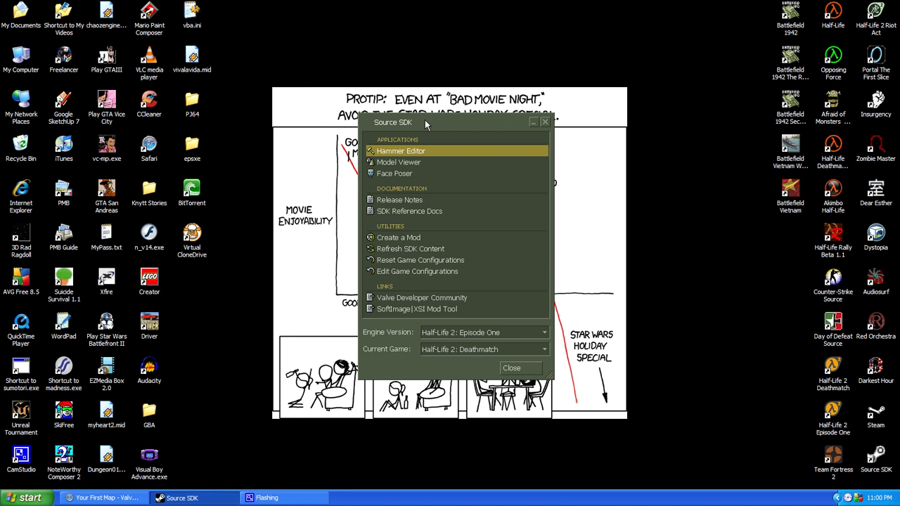
Switch to the Hammer Editor and start a new, empty map.
drag(425, 120, 419, 120)
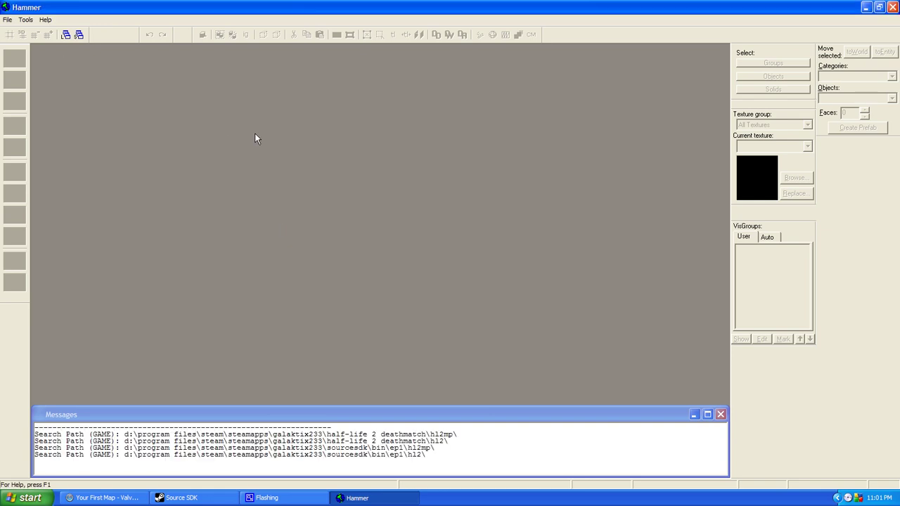
click(7, 19)
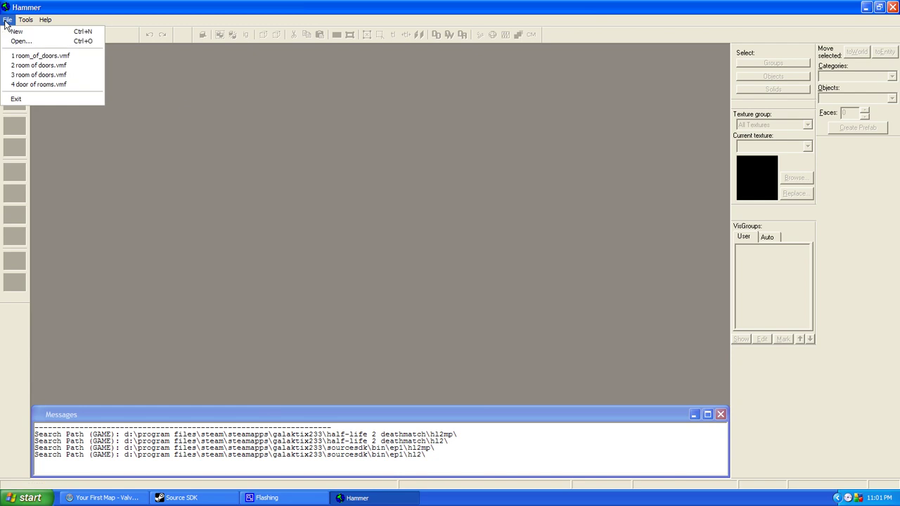
click(10, 32)
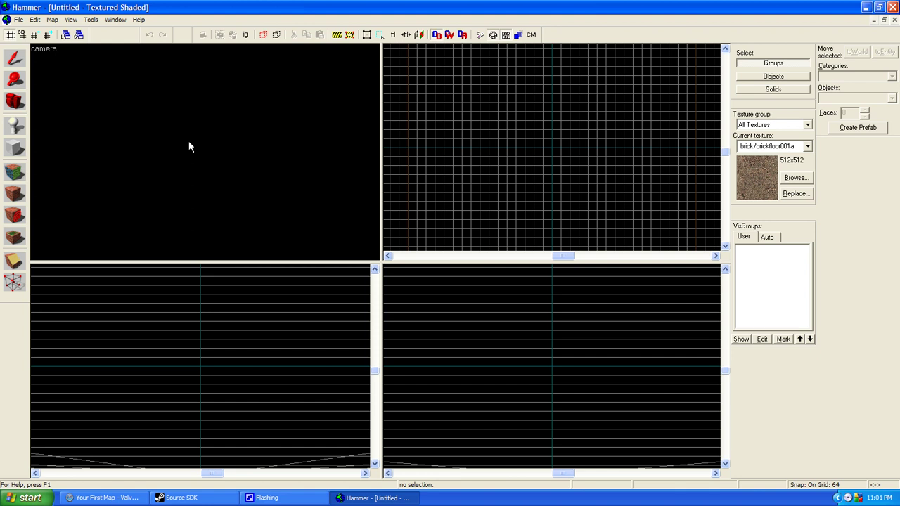
Center the 3D view and fly the camera around the origin axes to examine them from several angles.
click(73, 20)
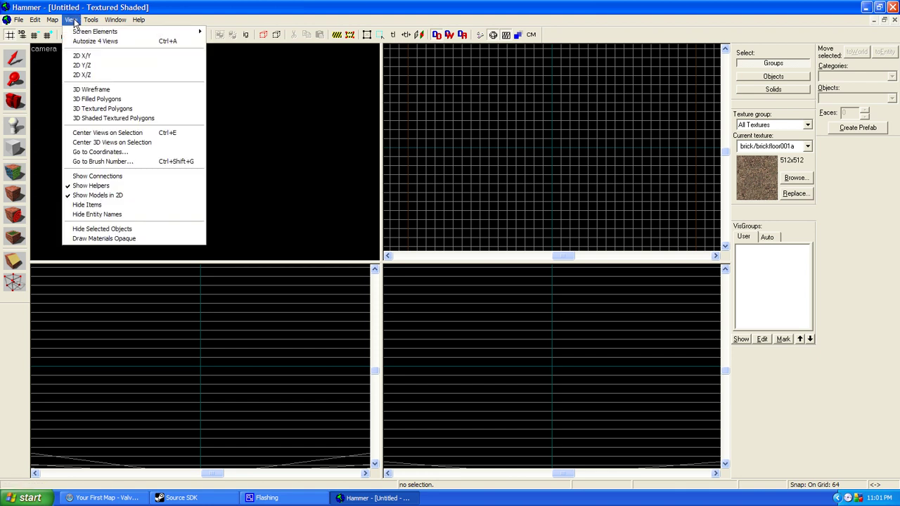
click(124, 144)
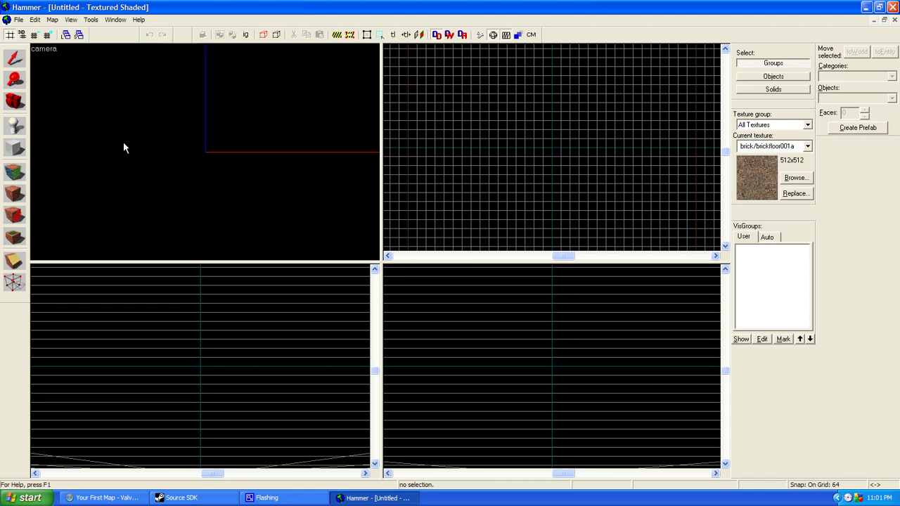
key(z)
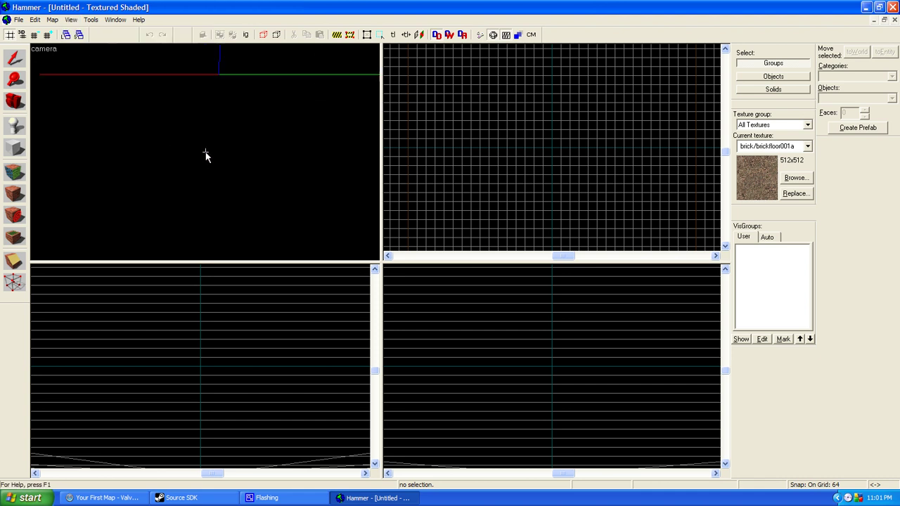
key(s)
key(Left)
key(Left)
key(Left)
key(Left)
key(w)
key(s)
key(Left)
key(Left)
key(Left)
key(Left)
key(Left)
key(Left)
key(Left)
key(Left)
key(d)
key(s)
key(w)
key(a)
key(w)
key(Left)
key(Left)
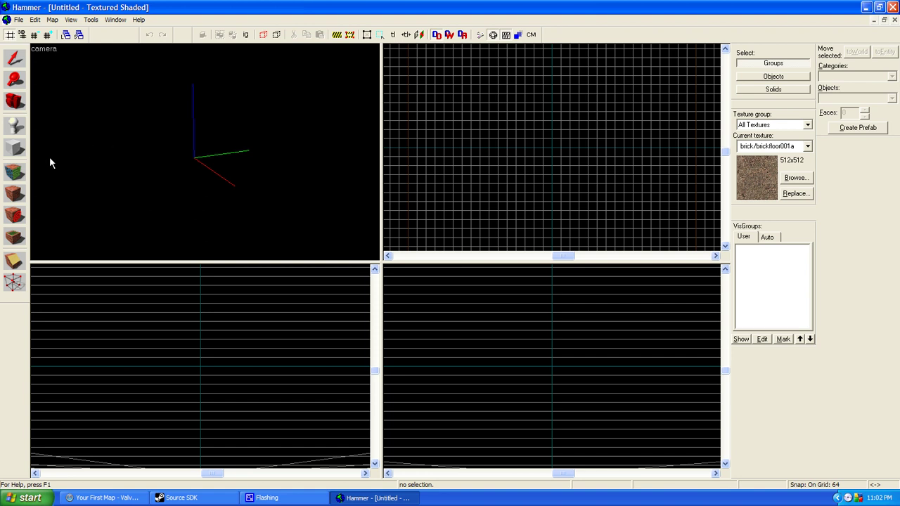
Create a block brush 64 units wide, 1152 long and 832 high in the front view, using brick/brickfloor001a.
click(14, 148)
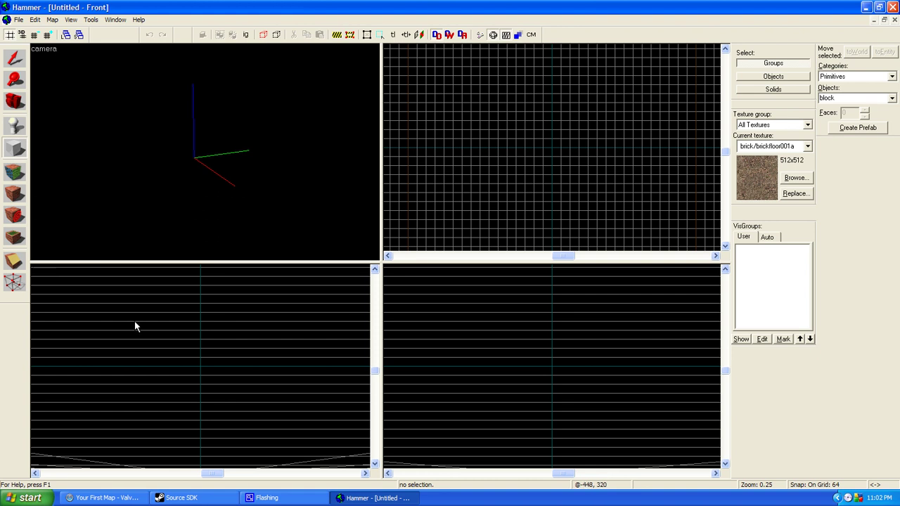
drag(134, 320, 300, 440)
drag(223, 391, 215, 372)
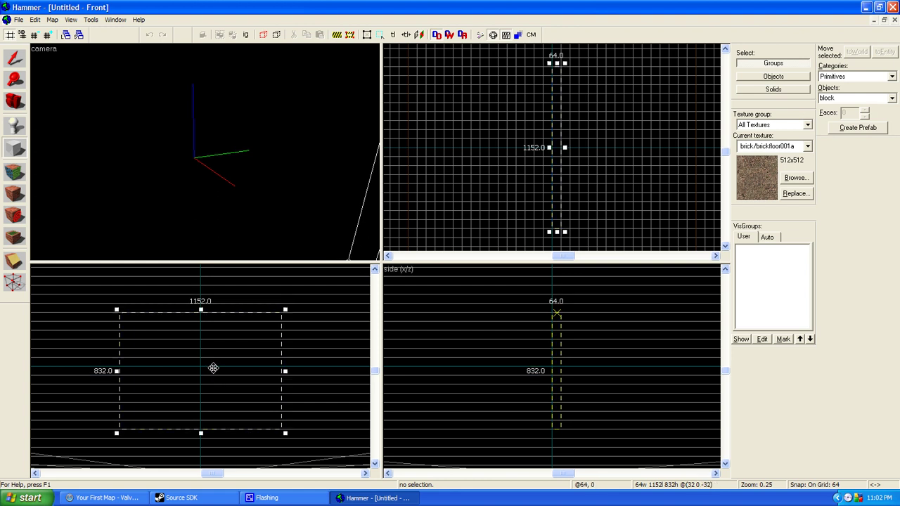
right_click(202, 353)
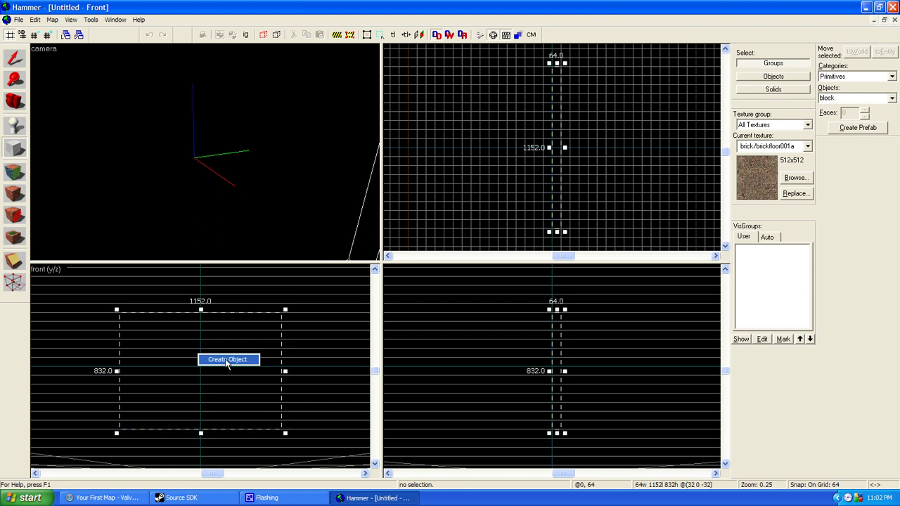
click(226, 360)
Examine the new block in the 3D view from a distance and from the side, and deselect it.
click(224, 228)
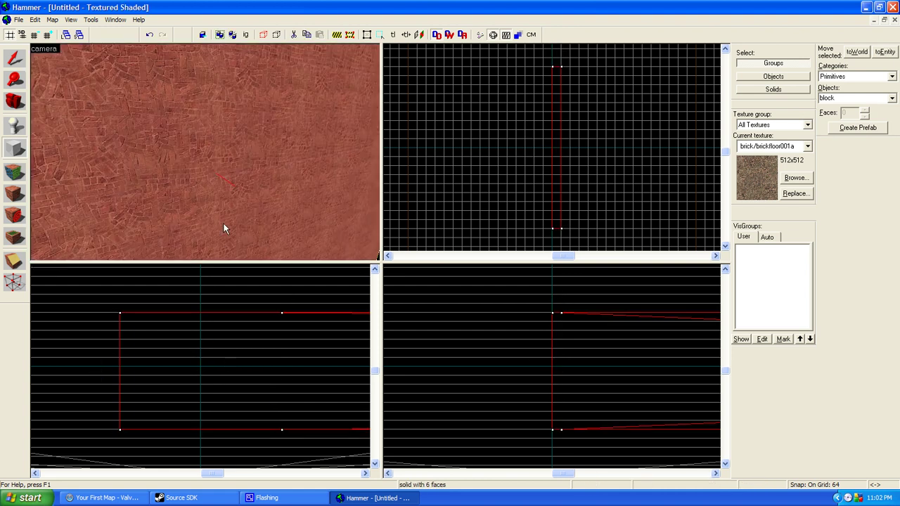
key(shift+s)
click(205, 152)
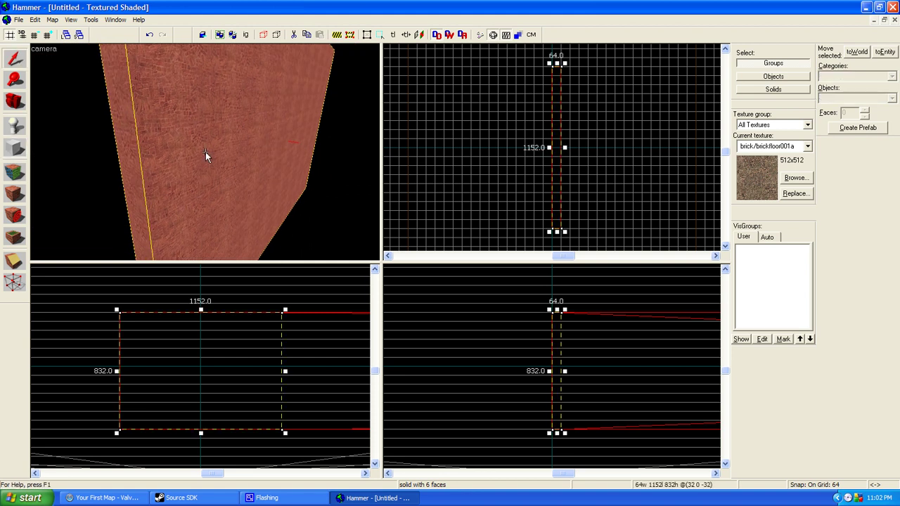
key(a)
key(d)
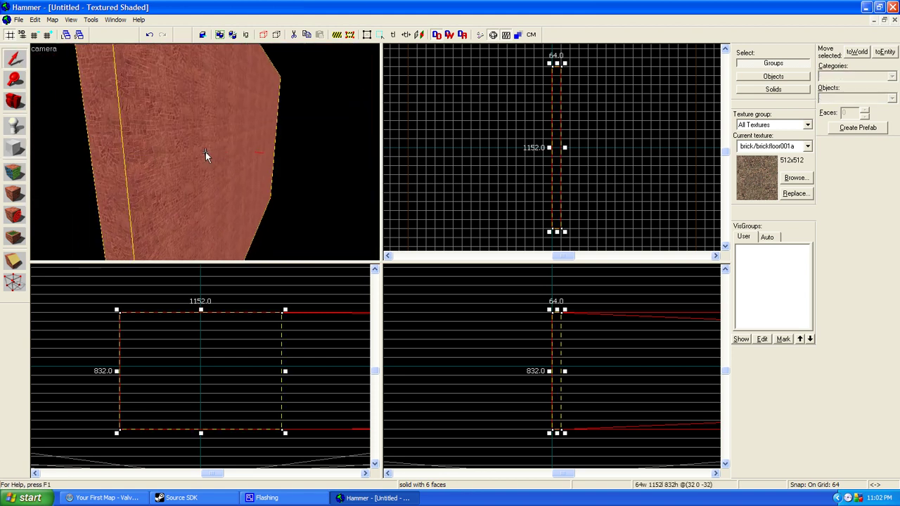
key(Left)
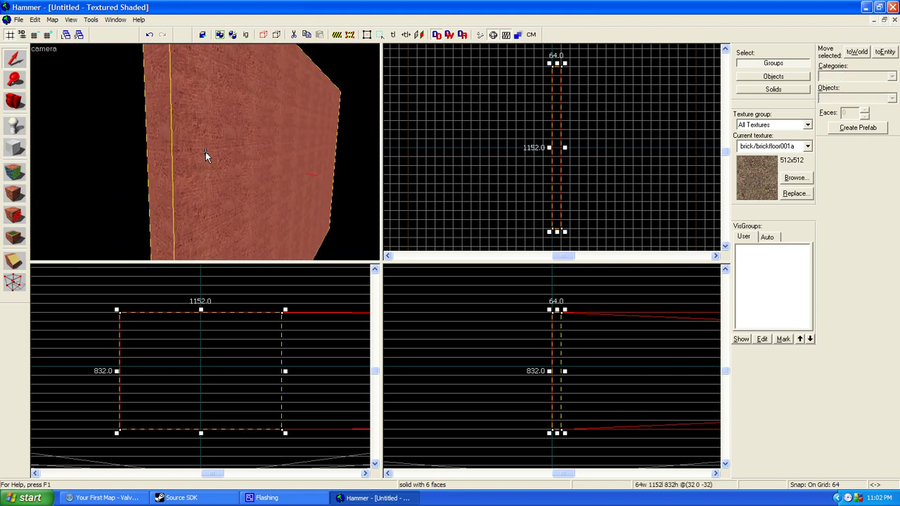
key(w)
click(205, 152)
key(Right)
key(Right)
key(Right)
key(Right)
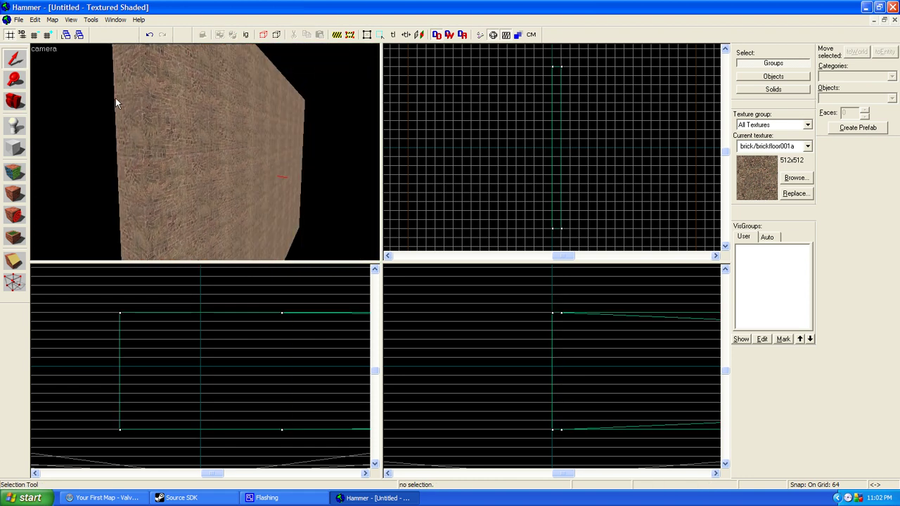
Examine the block's brick texture in the 3D view, both close up and from farther away.
click(176, 137)
click(72, 88)
key(Up)
key(Right)
key(Right)
key(Right)
key(w)
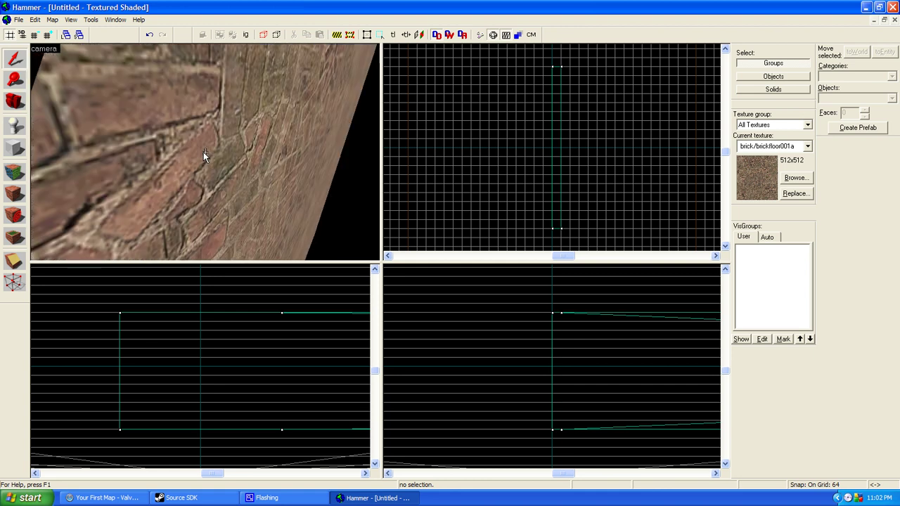
key(s)
key(w)
key(Left)
key(Left)
key(Left)
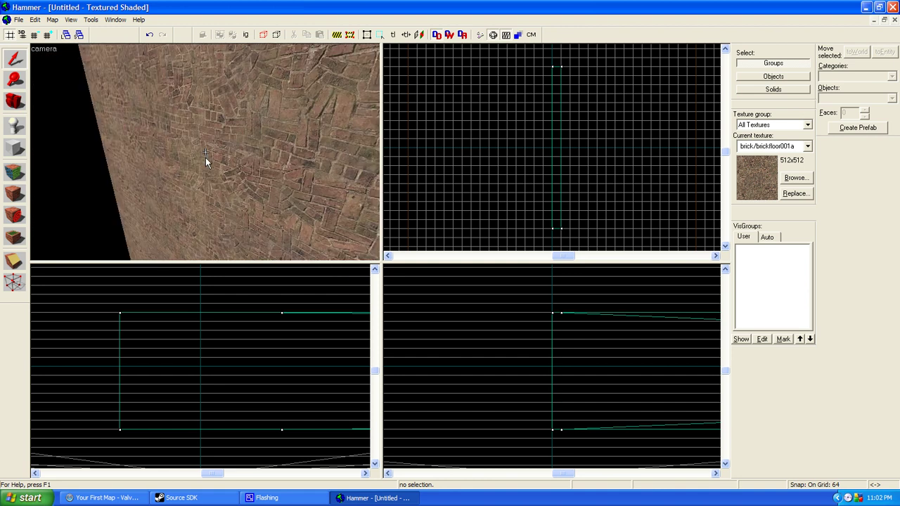
key(Right)
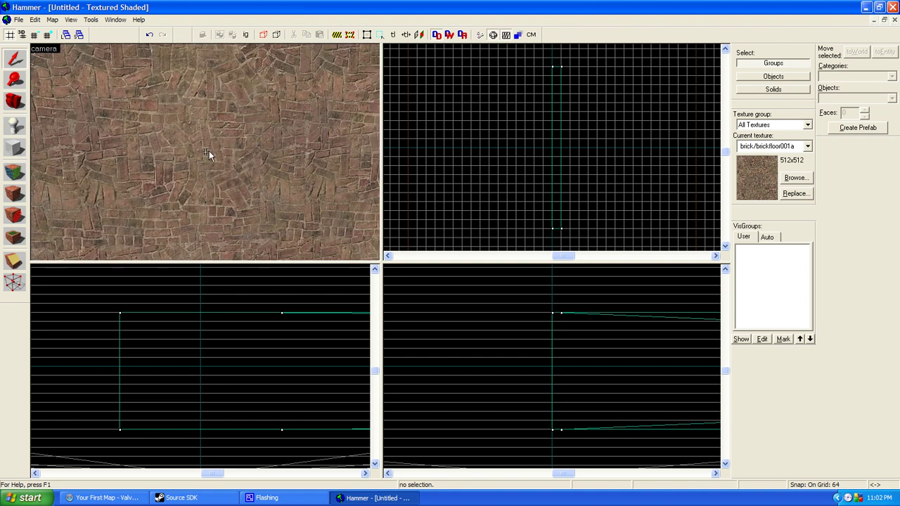
key(Up)
key(Up)
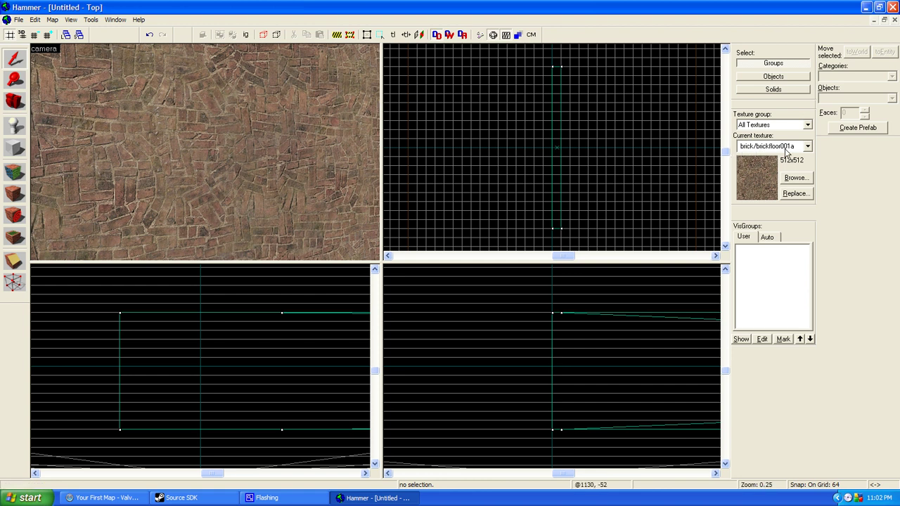
key(z)
key(s)
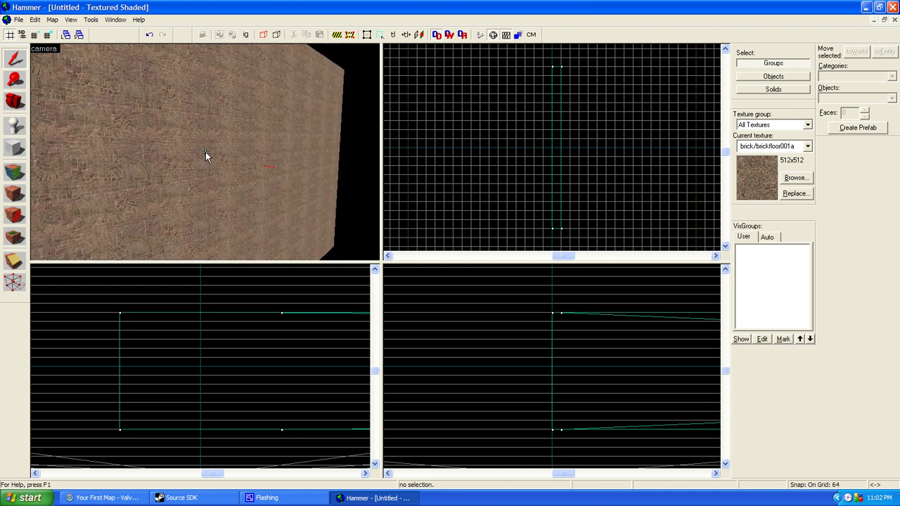
key(a)
key(d)
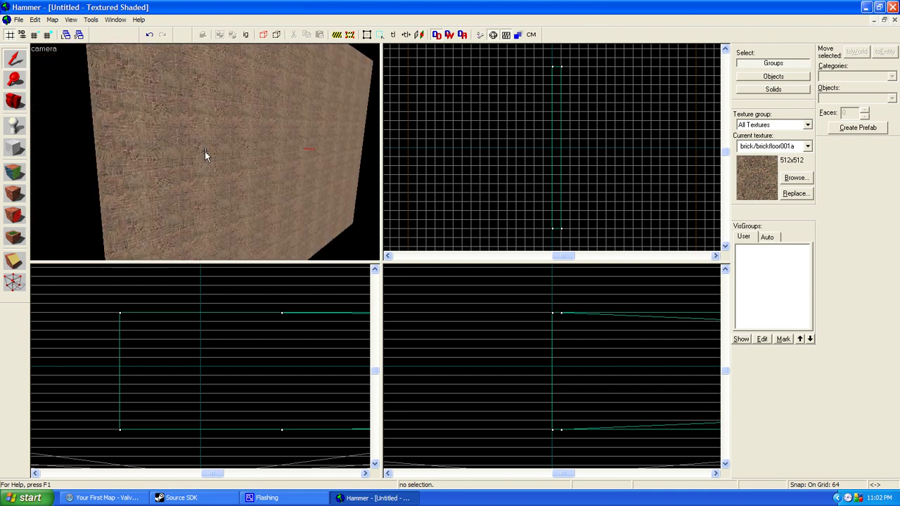
key(s)
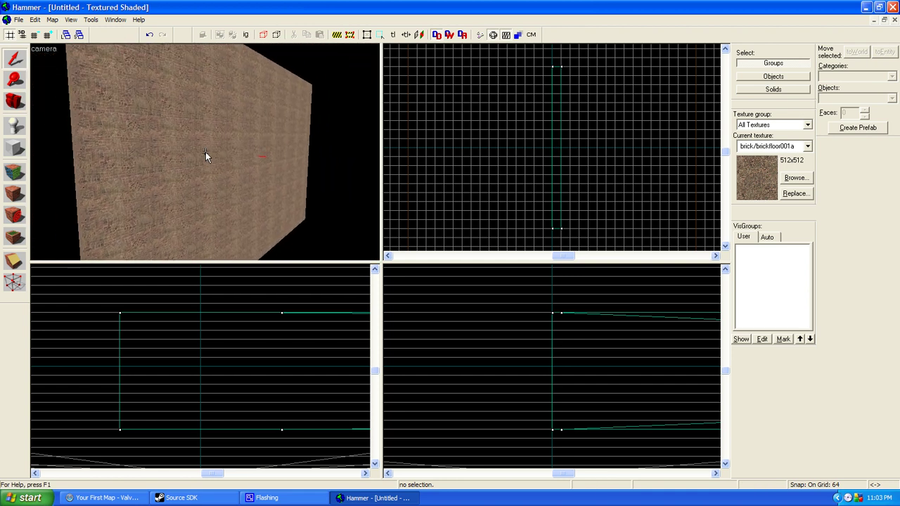
key(Left)
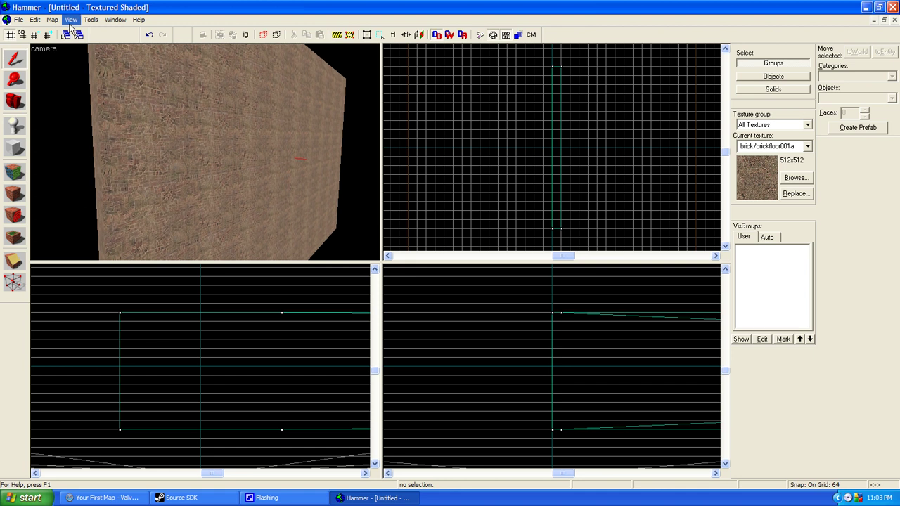
Display the 3D view as wireframe and look at the block both selected and deselected.
click(71, 19)
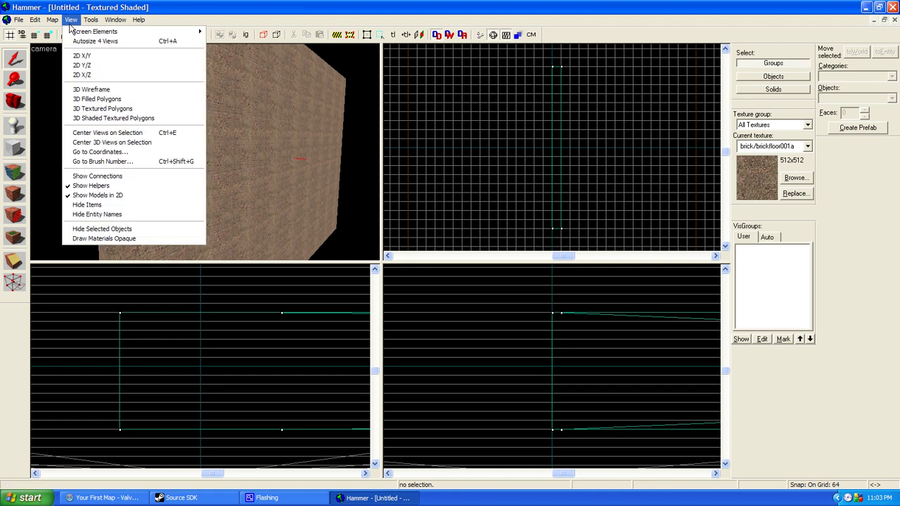
click(95, 91)
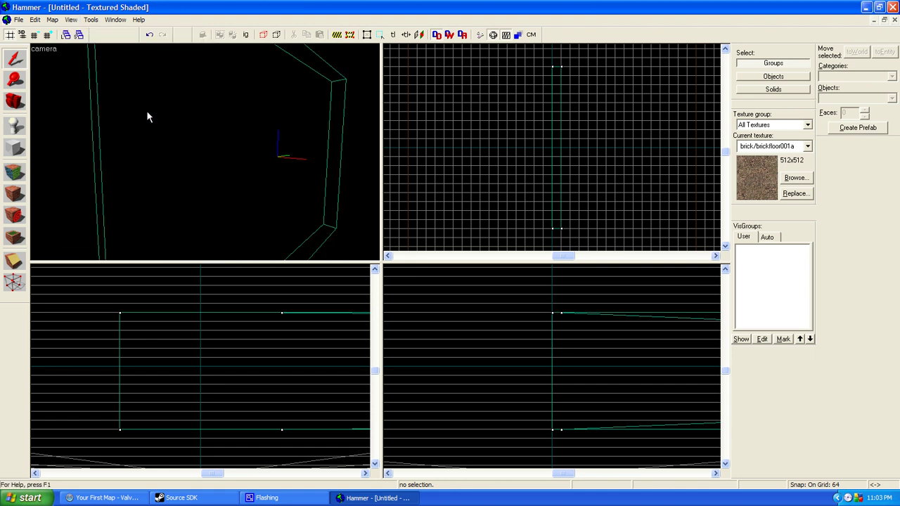
key(Right)
key(Left)
click(206, 155)
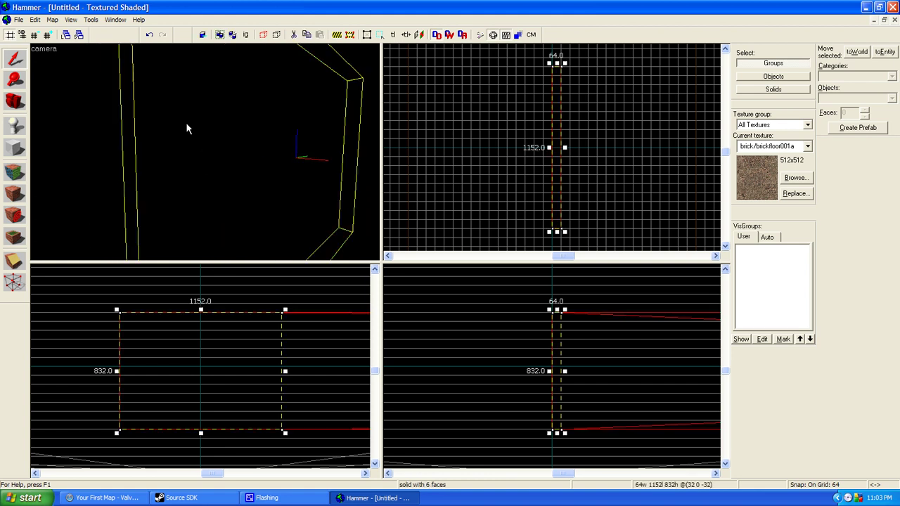
click(100, 90)
Display the 3D view as filled polygons and look at the block from different angles.
click(71, 19)
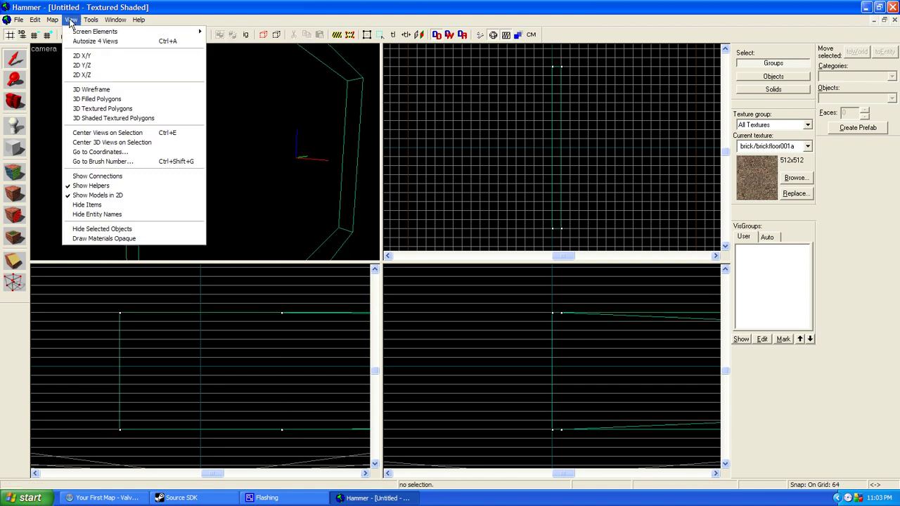
click(103, 109)
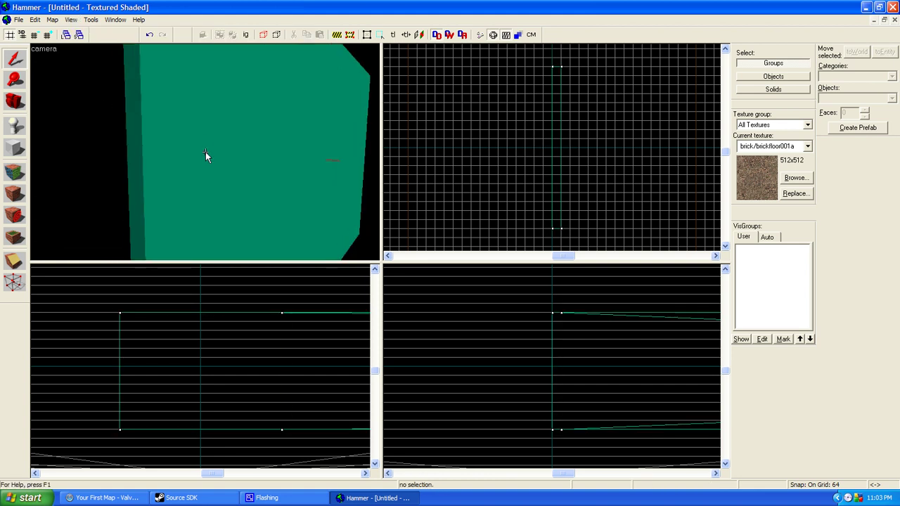
key(Down)
key(Left)
key(Right)
click(205, 155)
key(Right)
click(205, 155)
key(d)
key(Left)
key(z)
Display the 3D view as textured polygons and look at the block's brick surface.
click(71, 19)
click(92, 109)
key(Left)
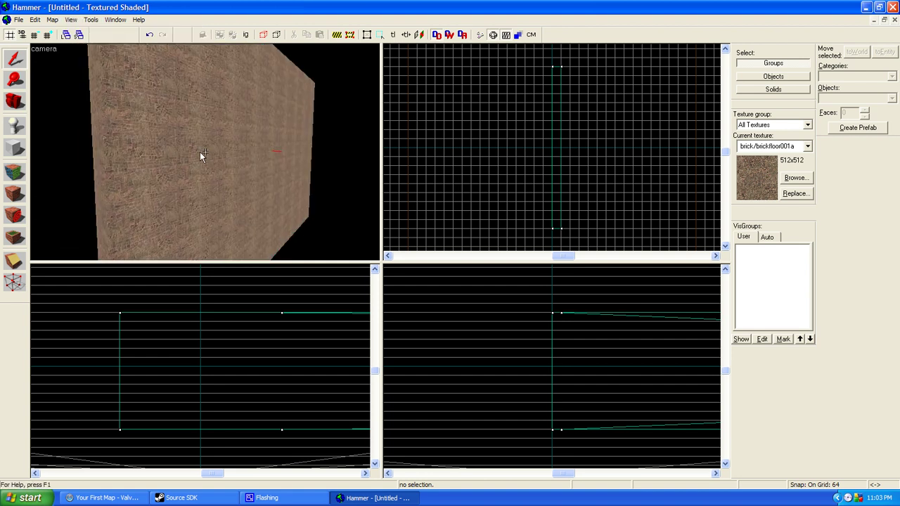
key(w)
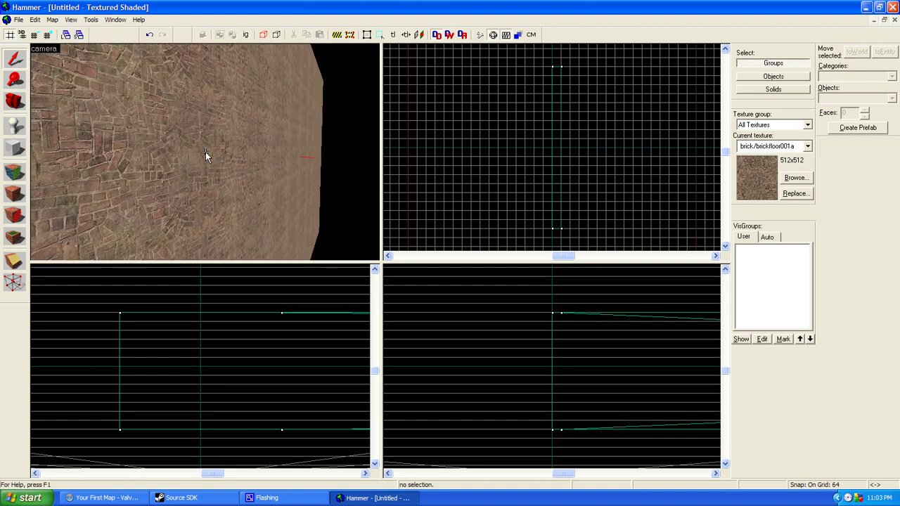
Set the 3D view to shaded textured polygons and view the whole block.
click(71, 19)
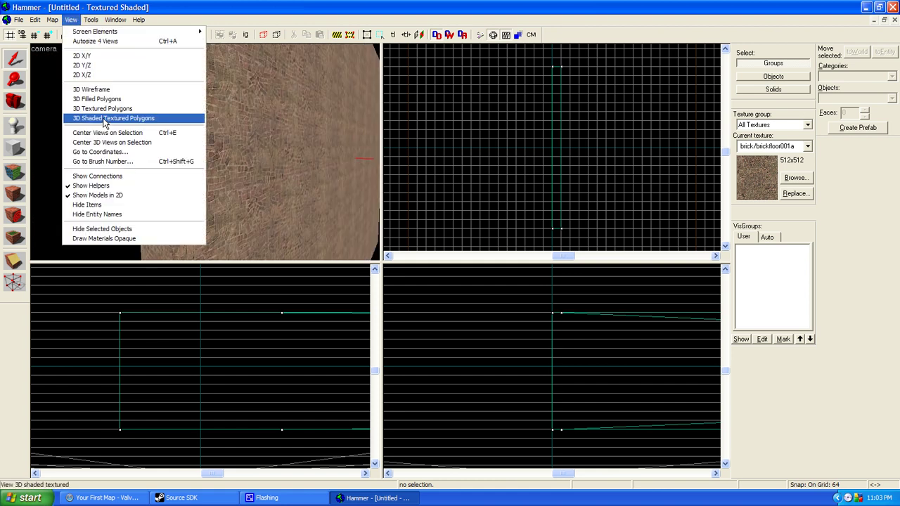
click(105, 120)
key(z)
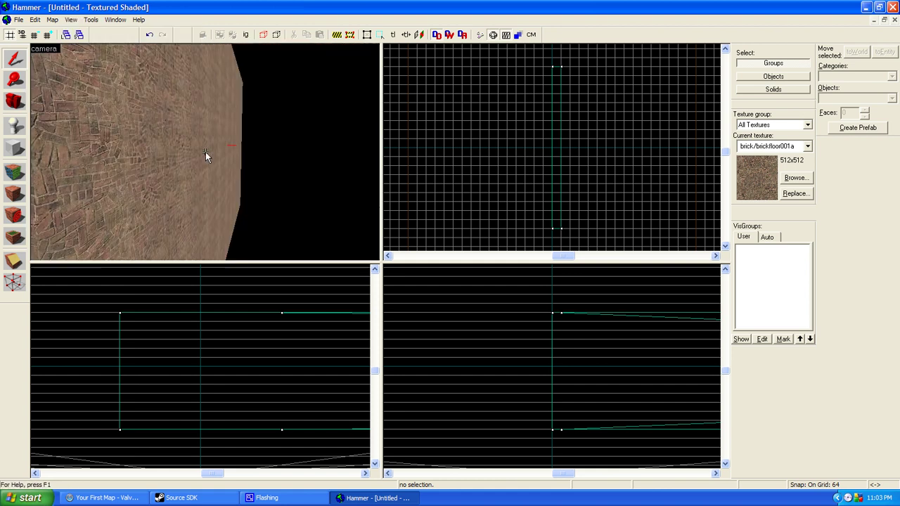
key(s)
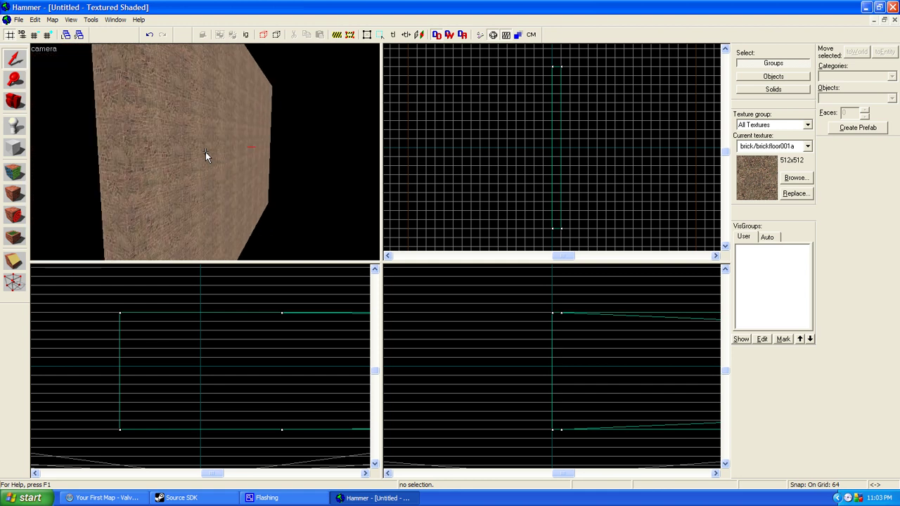
key(w)
key(z)
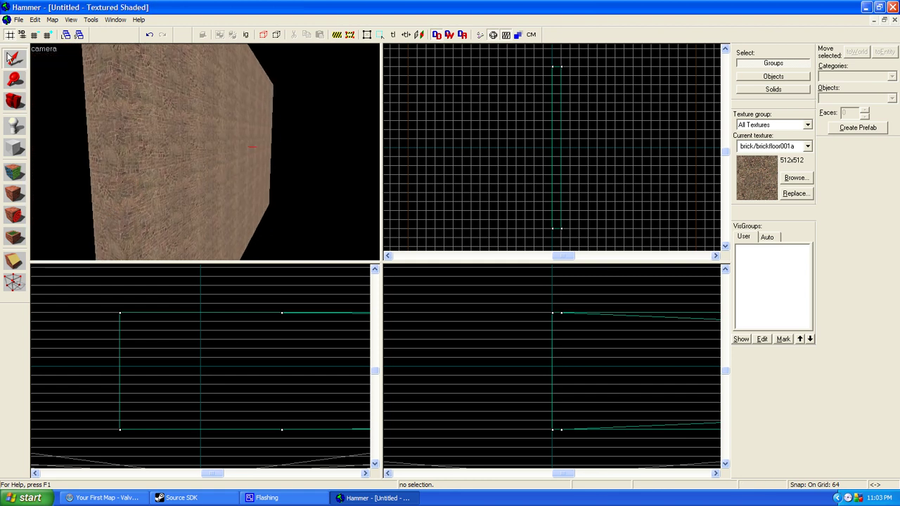
Move the block along the X axis in the side view to centre it at (160 0 -32), and deselect it.
click(201, 378)
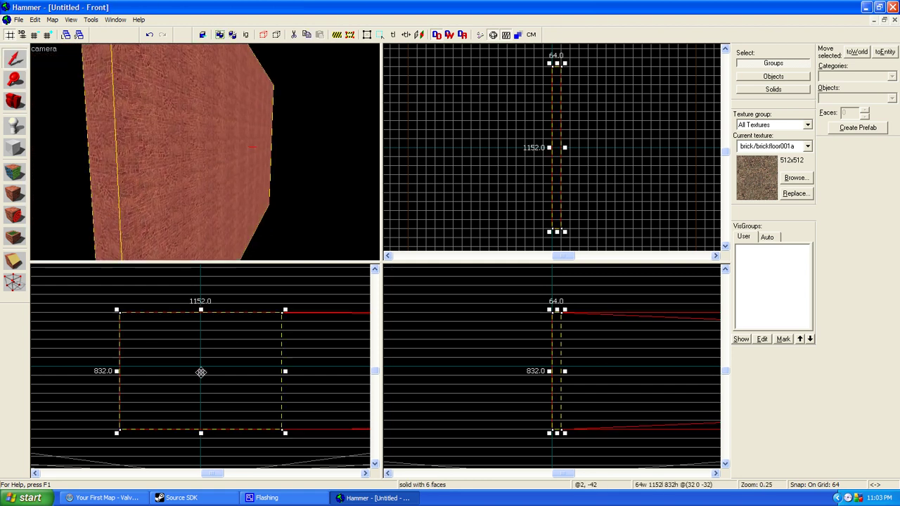
scroll(197, 377, up, 1)
scroll(197, 377, up, 3)
scroll(583, 386, up, 2)
scroll(460, 350, up, 3)
drag(526, 334, 573, 333)
click(518, 333)
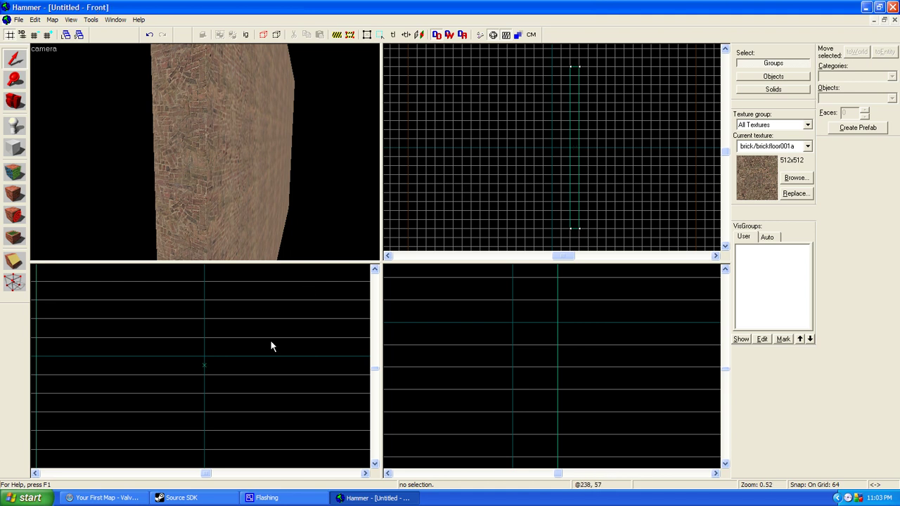
Examine the moved block in the 3D view, and select it to inspect it in the front and side views.
scroll(250, 340, down, 2)
key(s)
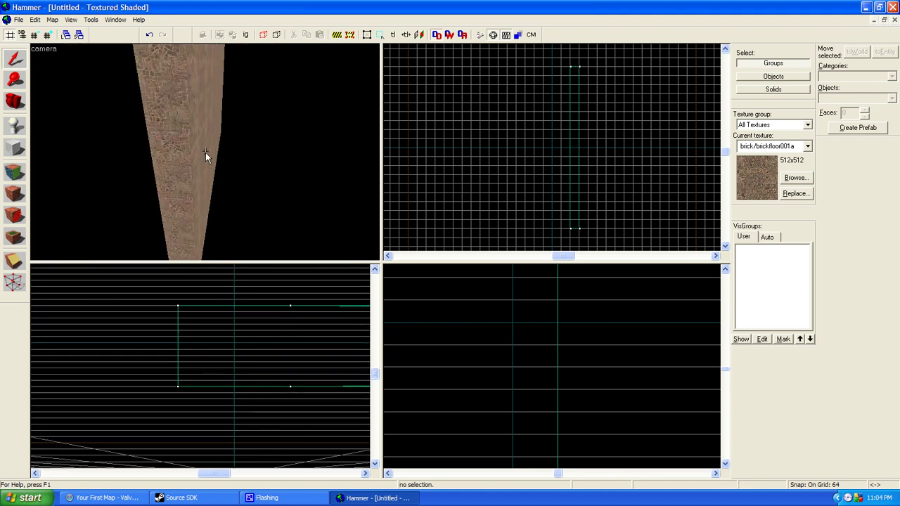
scroll(206, 152, up, 5)
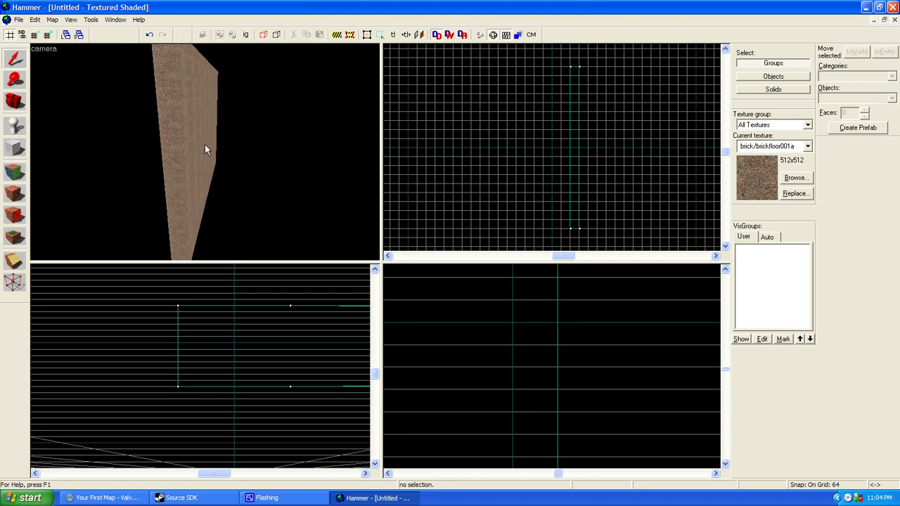
click(202, 143)
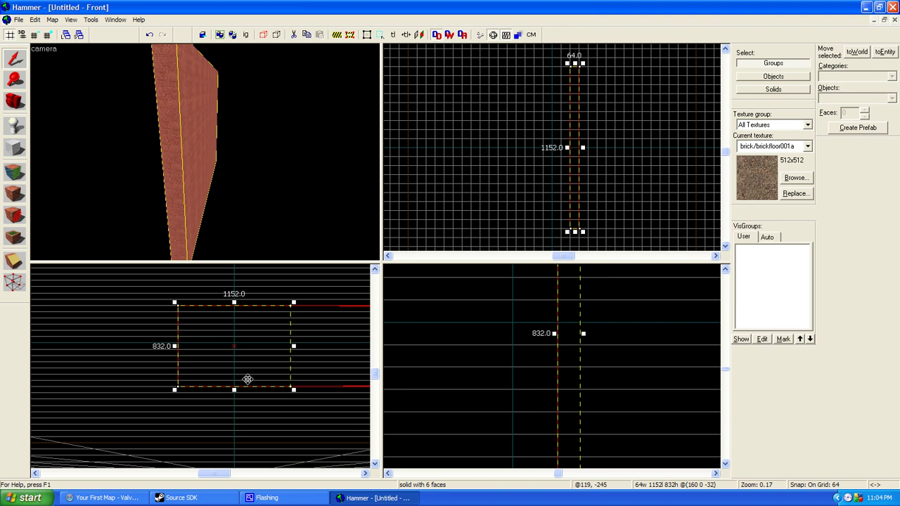
scroll(241, 406, up, 3)
scroll(241, 407, down, 2)
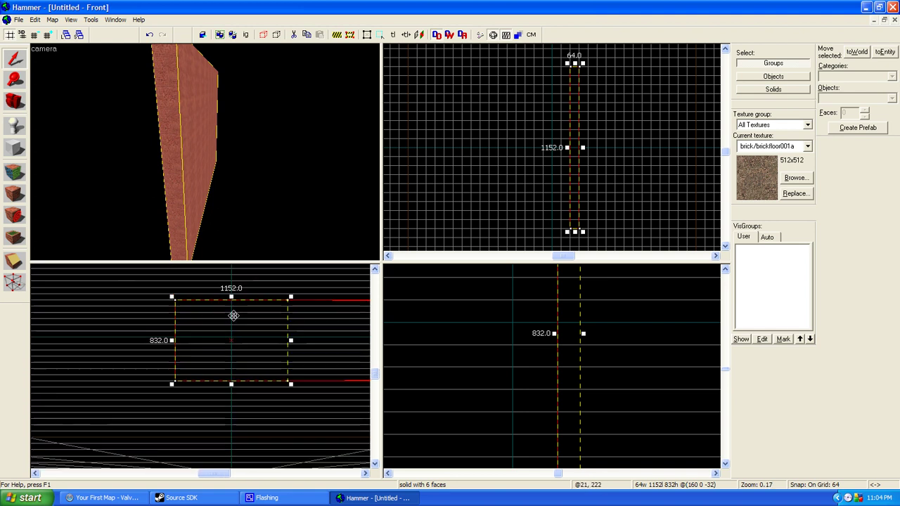
drag(234, 351, 234, 349)
click(234, 349)
scroll(419, 338, down, 3)
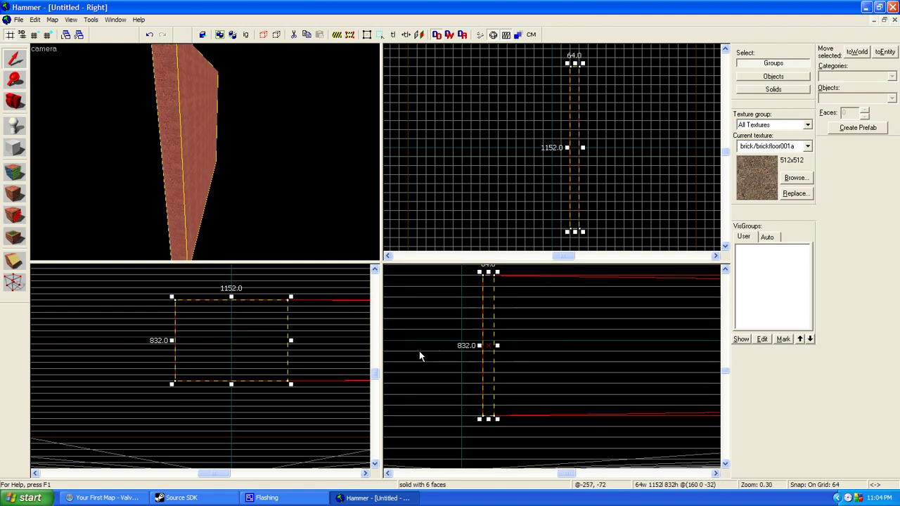
scroll(541, 344, down, 2)
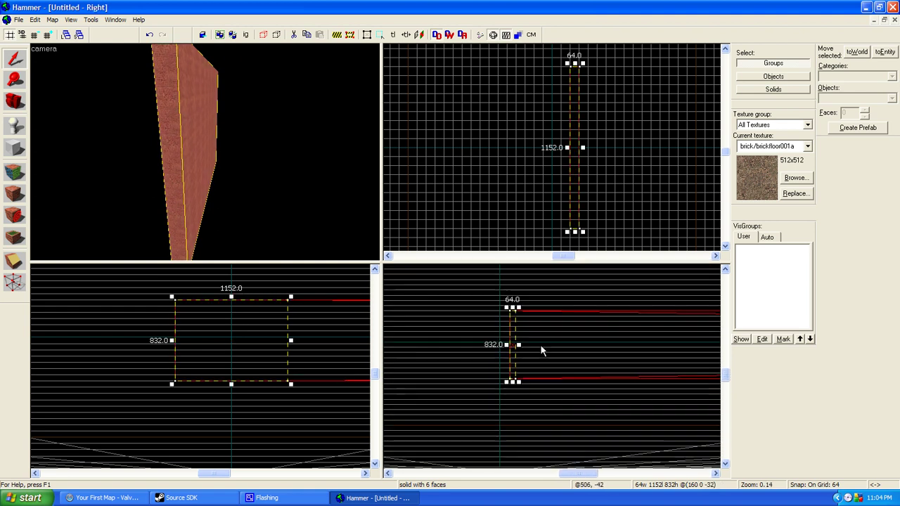
scroll(543, 346, up, 2)
scroll(529, 359, up, 1)
Make a trial copy of the block beside the original in the side view and delete that copy.
right_click(518, 349)
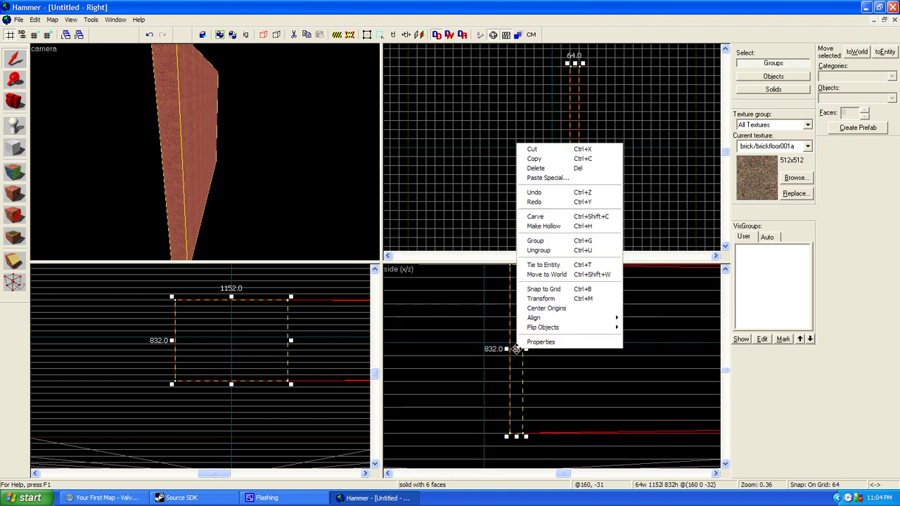
key(Escape)
right_click(560, 335)
click(594, 343)
scroll(566, 342, down, 4)
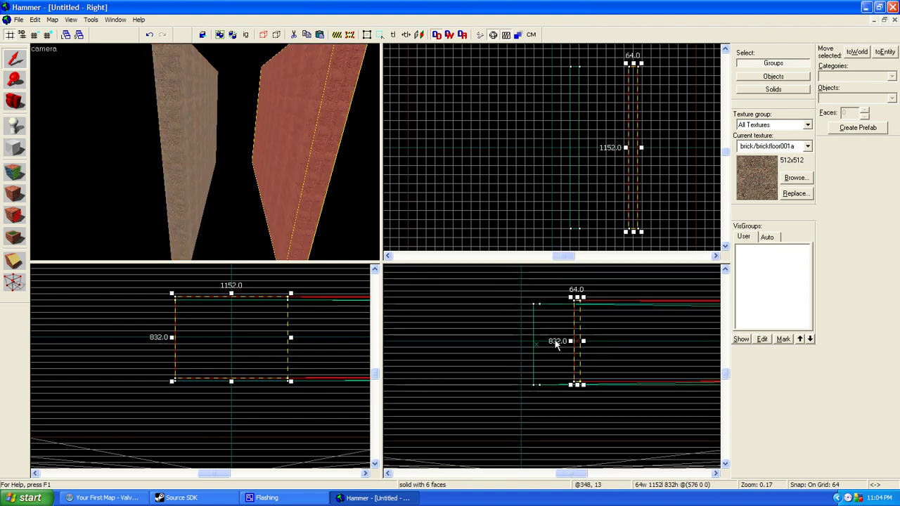
drag(577, 328, 570, 329)
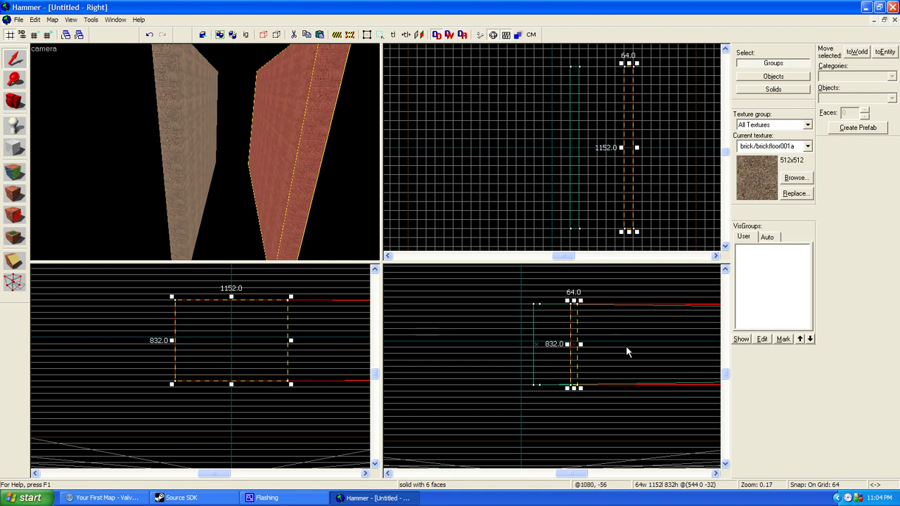
scroll(635, 352, up, 4)
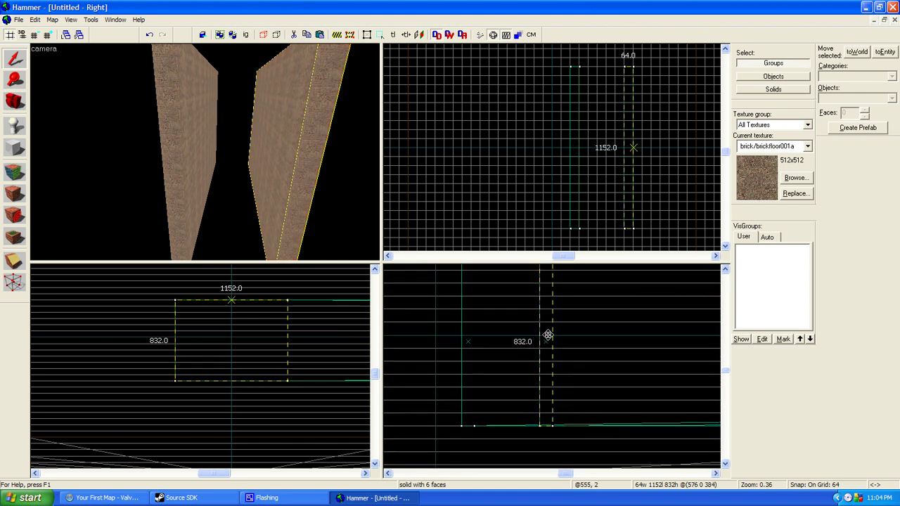
key(Delete)
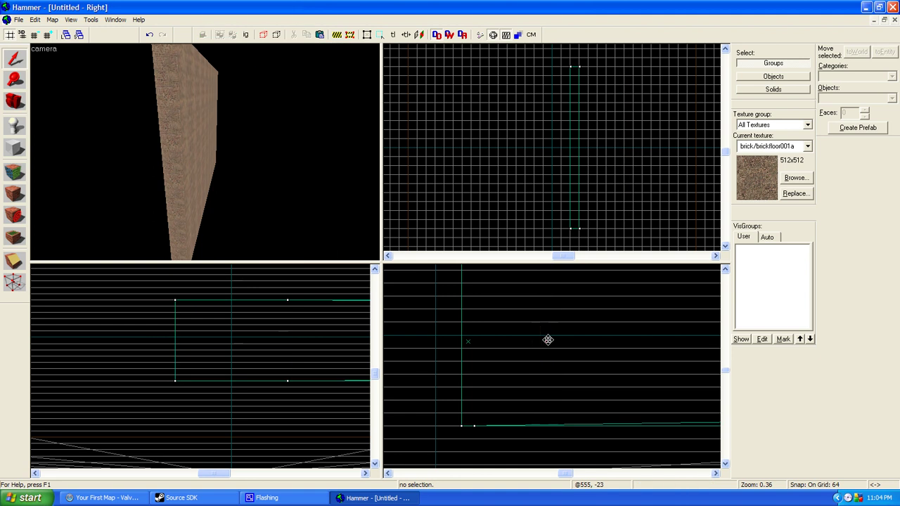
Copy the original block along the X axis in the side view, centring the copy at (608 0 -32).
click(469, 345)
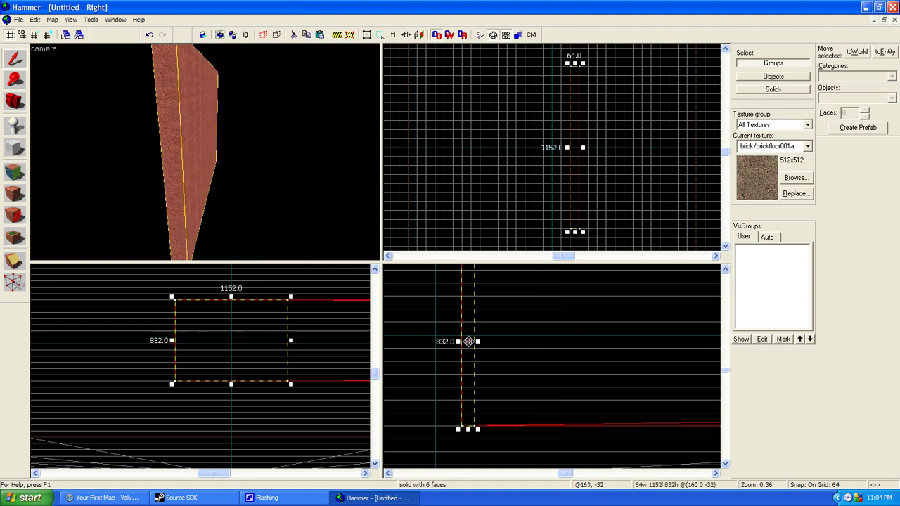
shift+drag(469, 342, 553, 340)
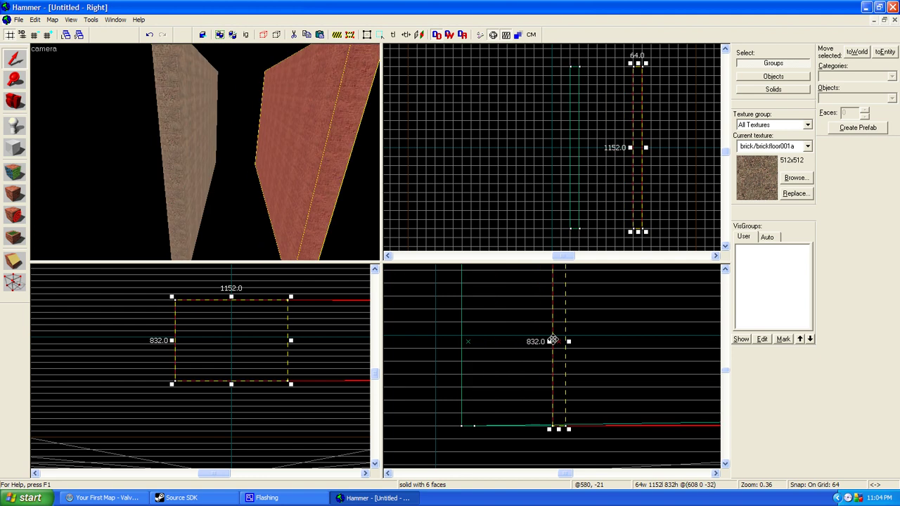
scroll(516, 340, down, 4)
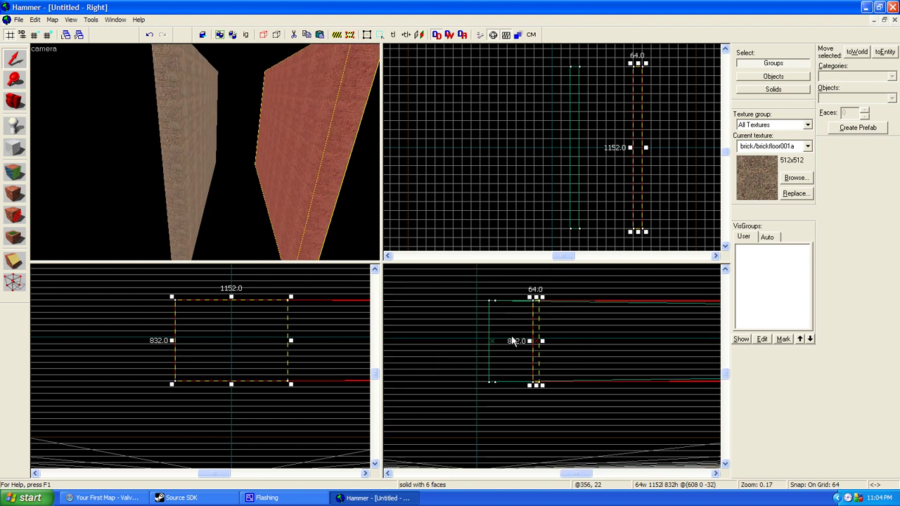
Move the copied block farther from the original along the X axis, to a centre of (992 0 -32).
key(z)
scroll(576, 344, up, 2)
scroll(575, 347, up, 1)
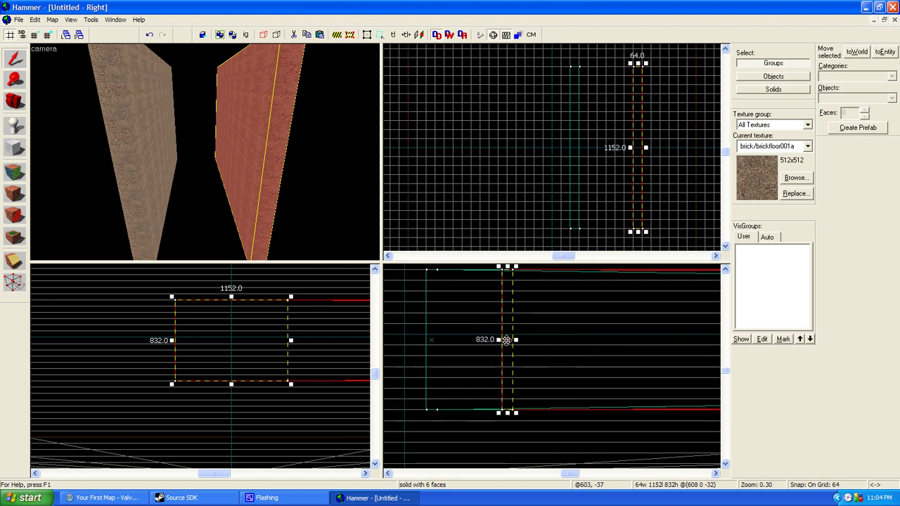
drag(507, 340, 570, 341)
scroll(502, 456, down, 2)
scroll(474, 329, up, 4)
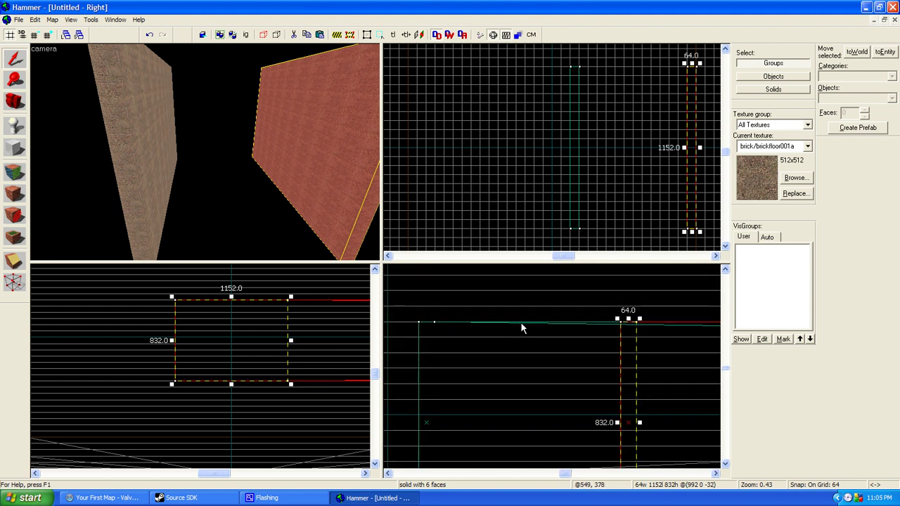
scroll(524, 328, up, 2)
scroll(693, 341, up, 2)
mouse_move(608, 334)
mouse_down()
mouse_move(610, 414)
mouse_move(609, 351)
mouse_up()
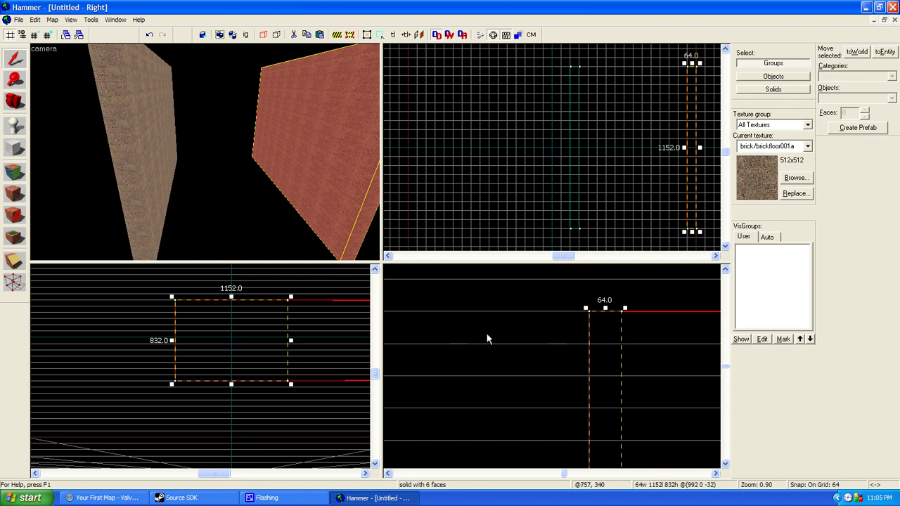
Reduce the grid size of the 2D views to 16 units.
click(35, 36)
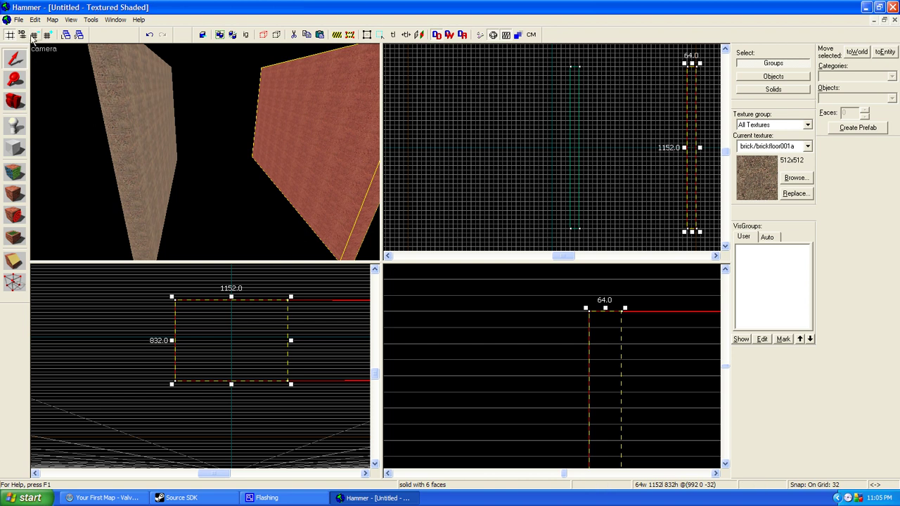
click(35, 35)
mouse_move(614, 337)
mouse_down()
mouse_move(602, 332)
mouse_move(610, 323)
mouse_move(656, 353)
mouse_move(562, 373)
mouse_move(570, 338)
mouse_move(550, 303)
mouse_move(620, 323)
mouse_move(603, 343)
mouse_up()
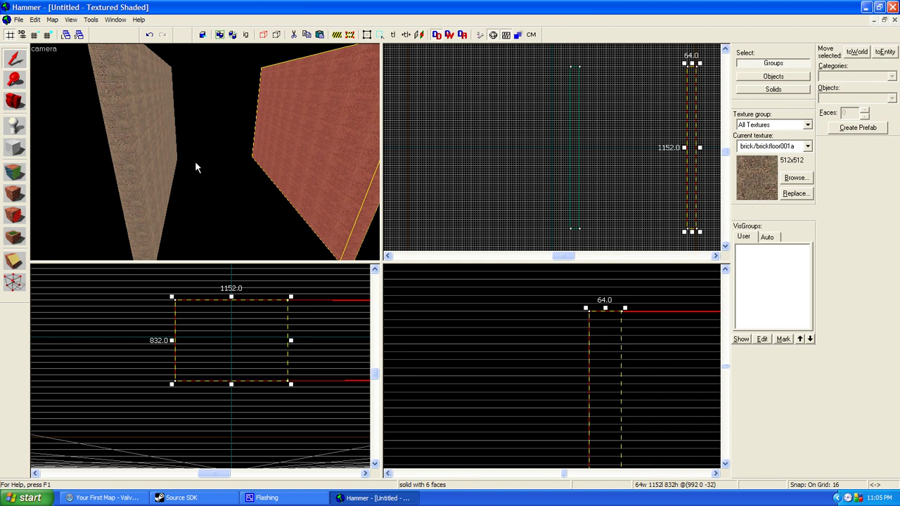
Enlarge the grid size of the 2D views to 512 units.
click(47, 35)
click(47, 35)
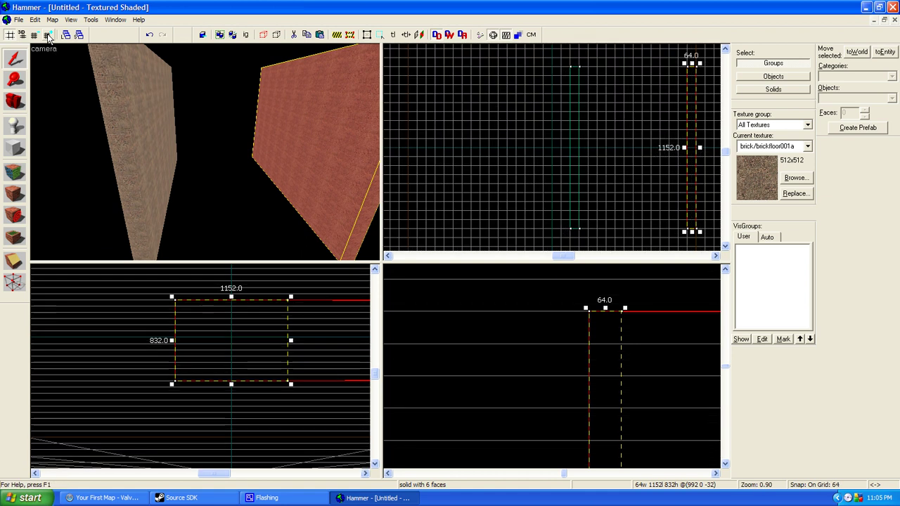
click(48, 35)
click(47, 35)
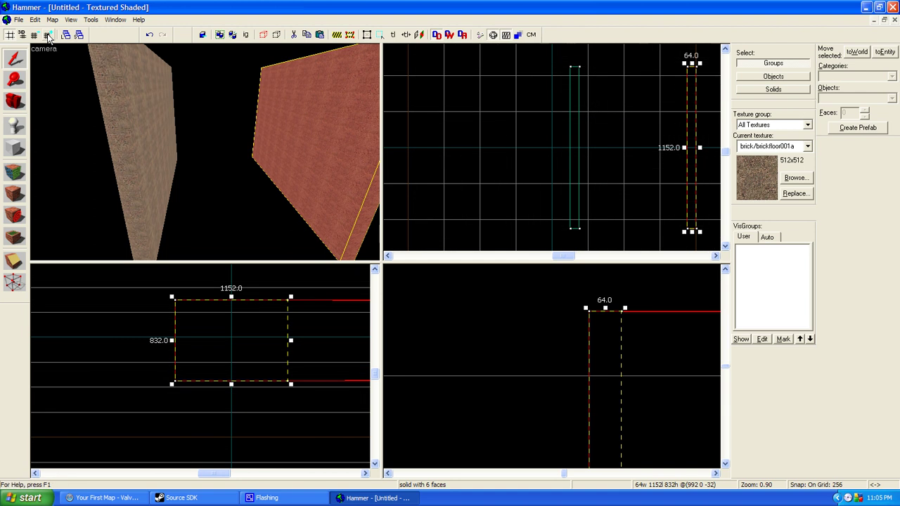
click(47, 35)
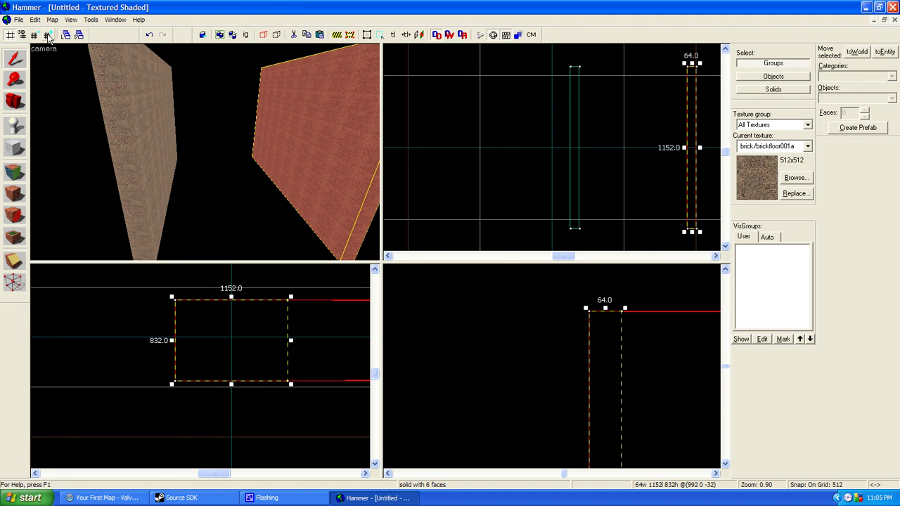
Restore the grid size of the 2D views to 64 units.
click(34, 35)
click(33, 35)
click(33, 35)
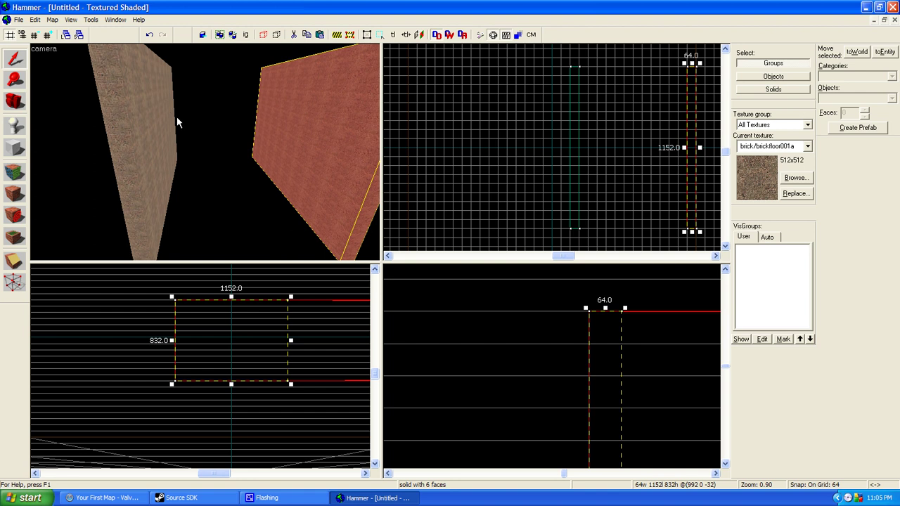
Deselect the copied block and look at the two parallel walls from different angles in the 3D view.
click(205, 155)
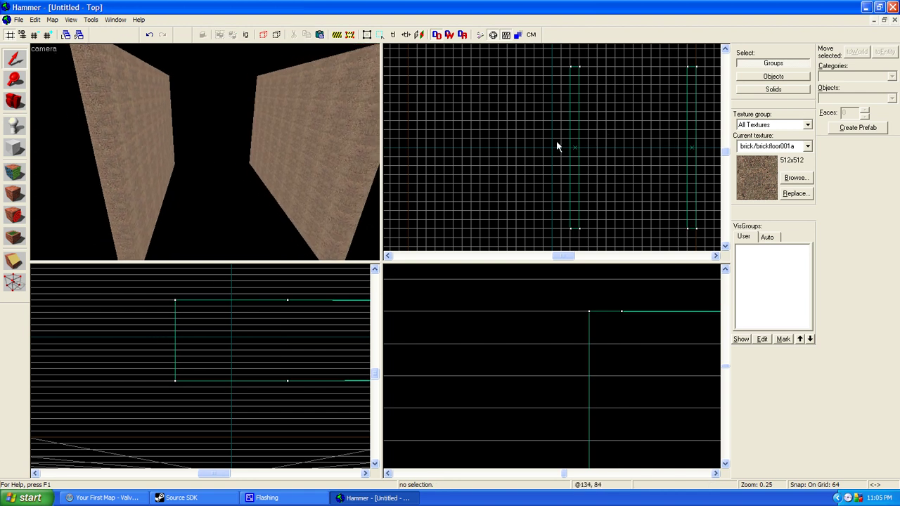
key(z)
key(Up)
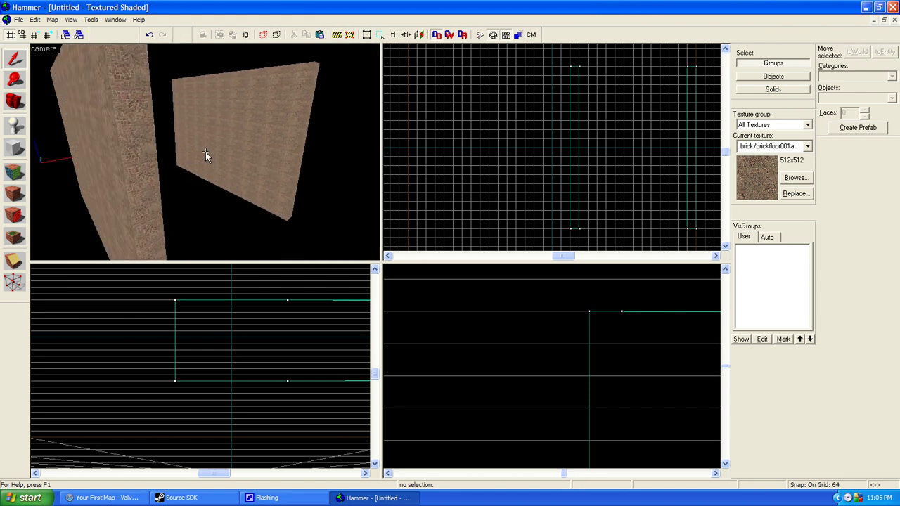
key(Right)
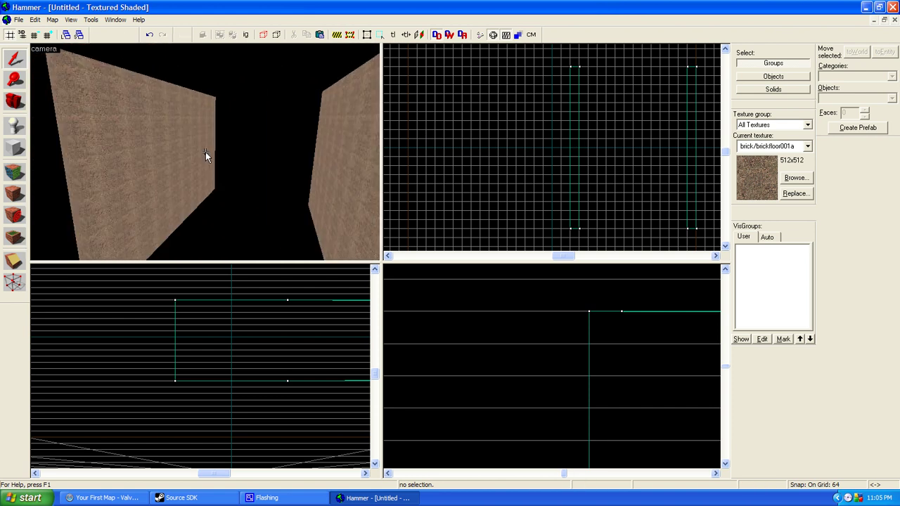
key(Down)
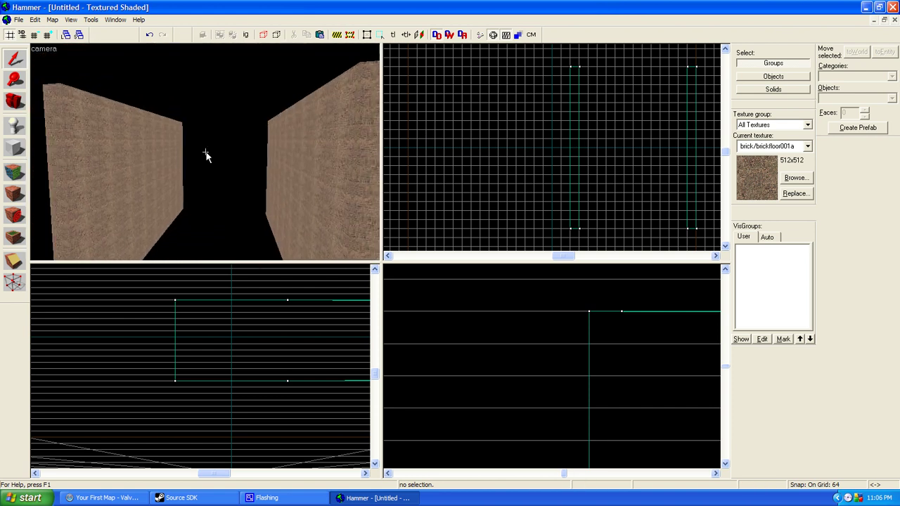
key(Left)
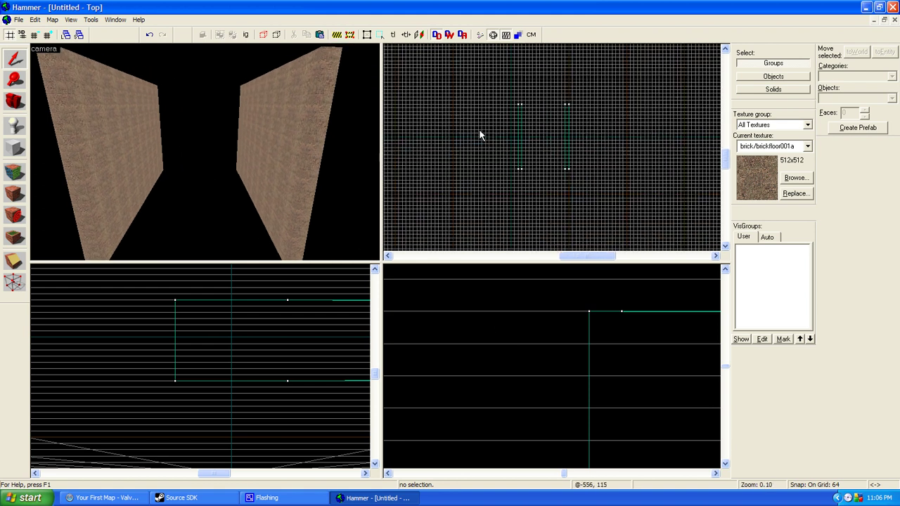
Create a block wall 896 units wide, 64 thick and 832 high across the upper ends of the two parallel walls in the top view.
scroll(594, 123, up, 2)
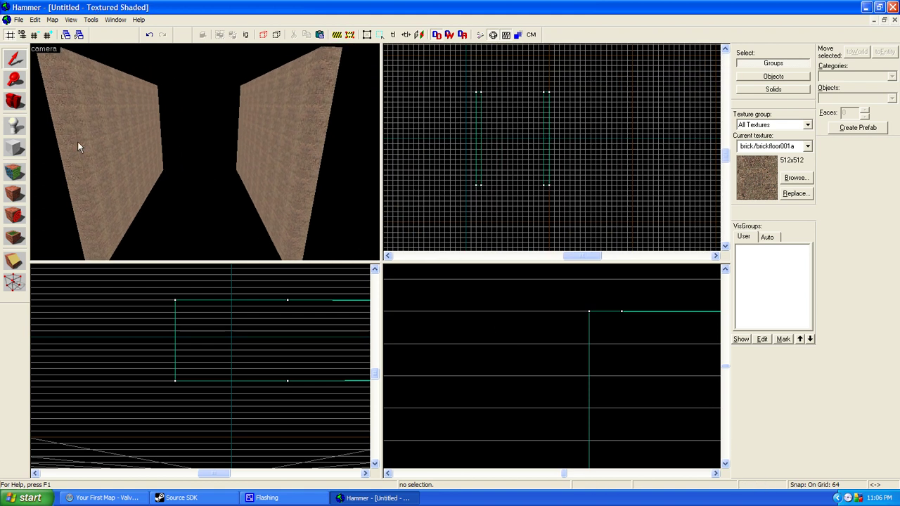
click(15, 149)
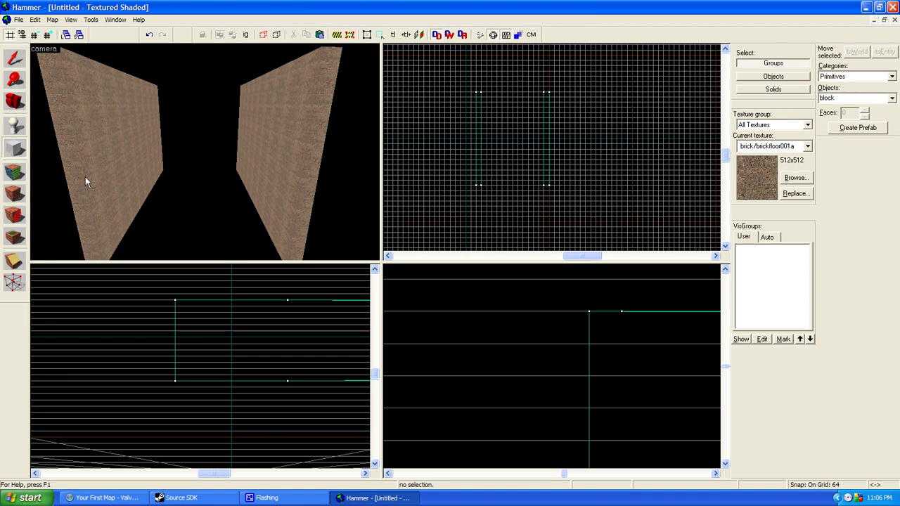
scroll(466, 338, up, 3)
scroll(432, 313, down, 1)
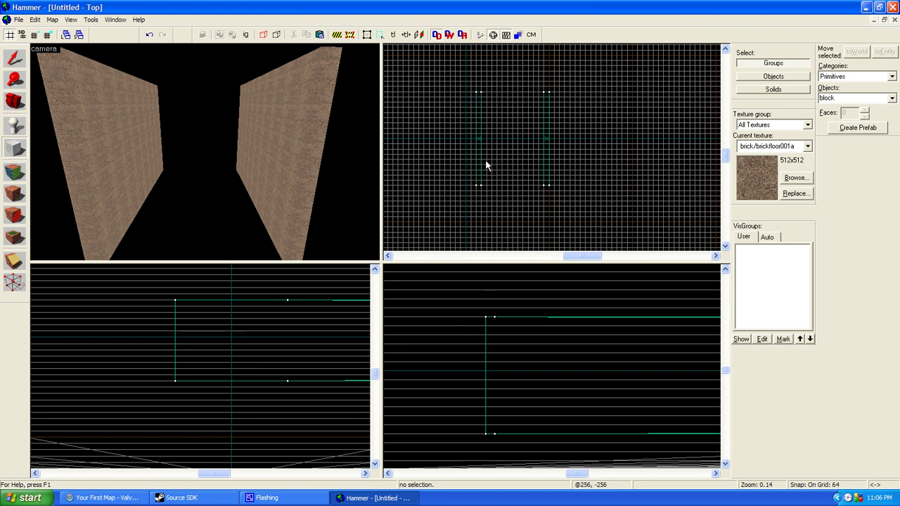
scroll(506, 92, up, 3)
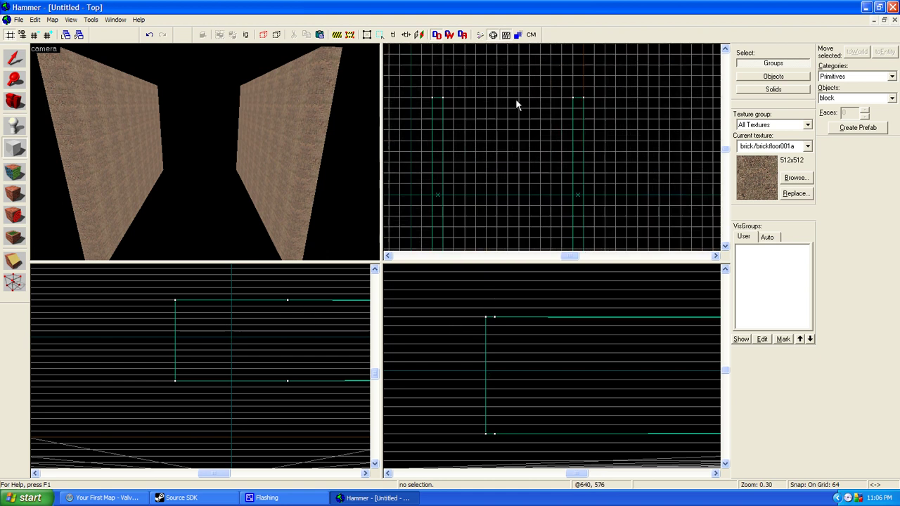
drag(433, 98, 464, 111)
drag(542, 111, 582, 111)
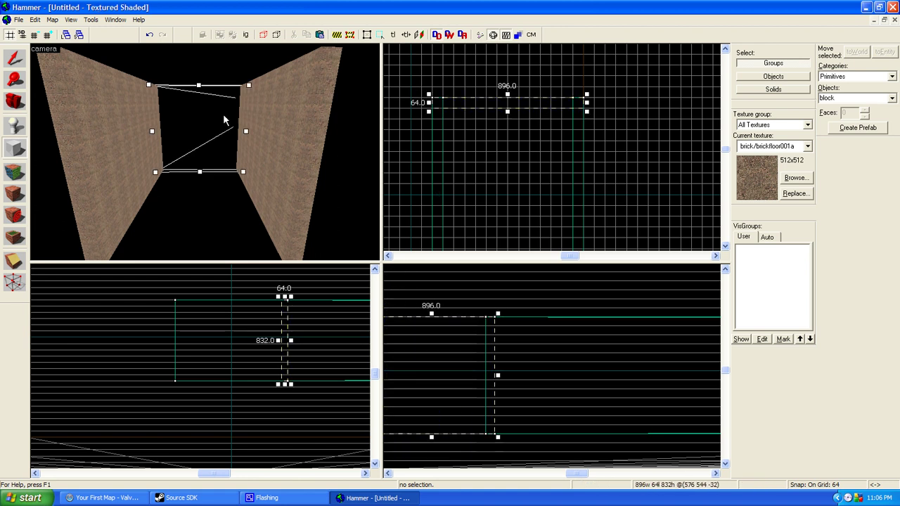
key(Return)
Examine the new end wall and its corners with the side walls from inside and above in the 3D view.
scroll(212, 113, up, 3)
key(w)
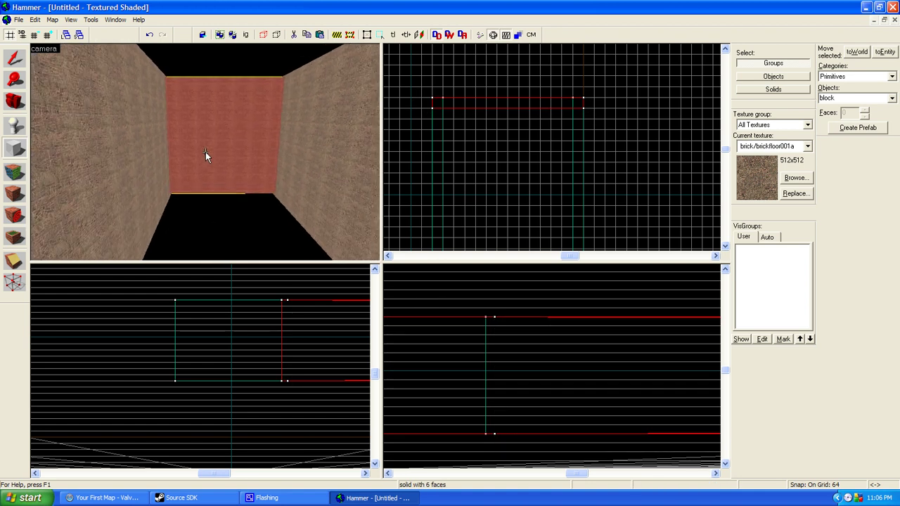
scroll(205, 152, down, 2)
click(15, 59)
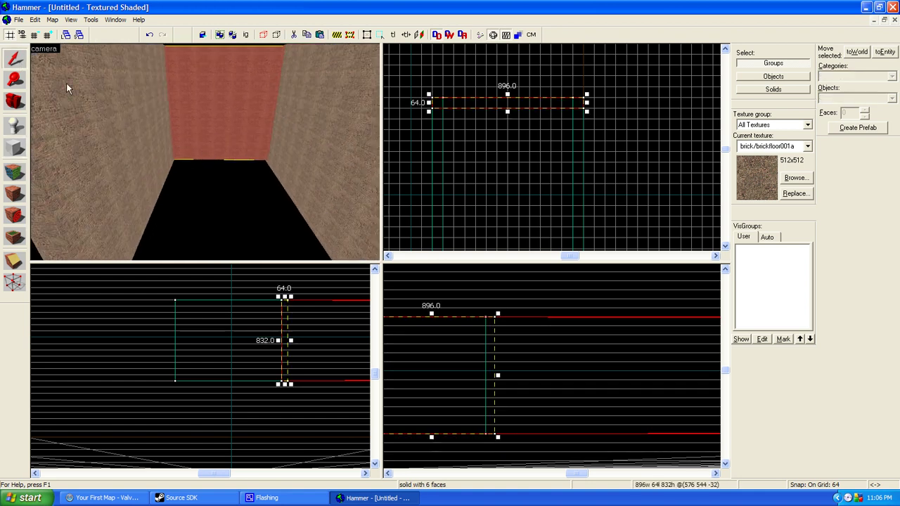
key(z)
key(w)
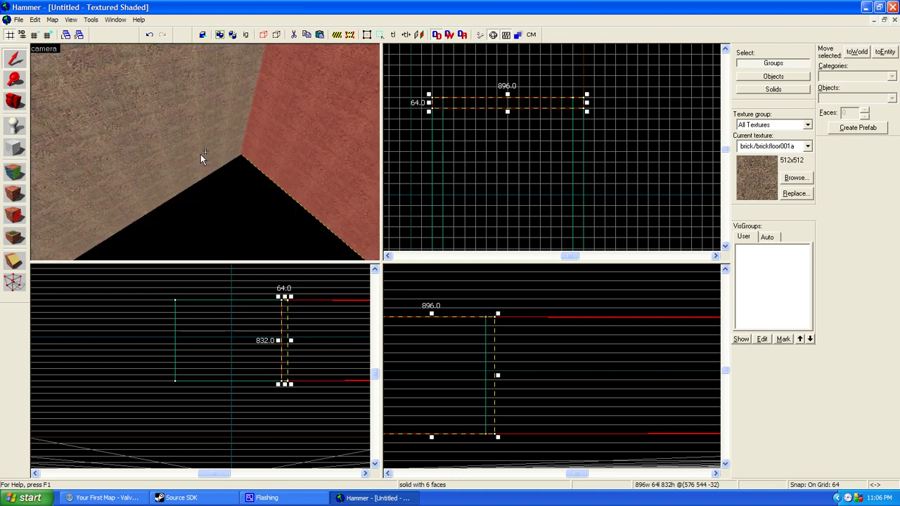
key(s)
key(s)
scroll(205, 152, up, 2)
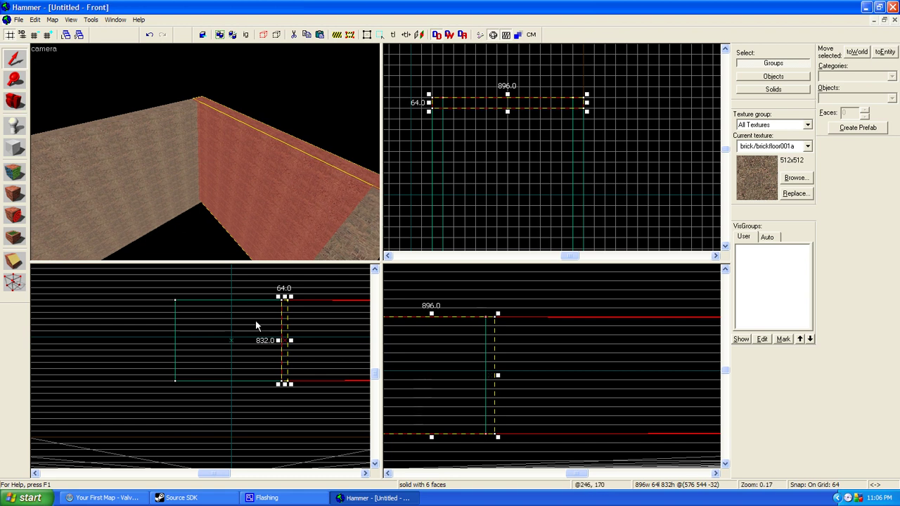
key(Left)
key(Left)
key(Left)
key(Left)
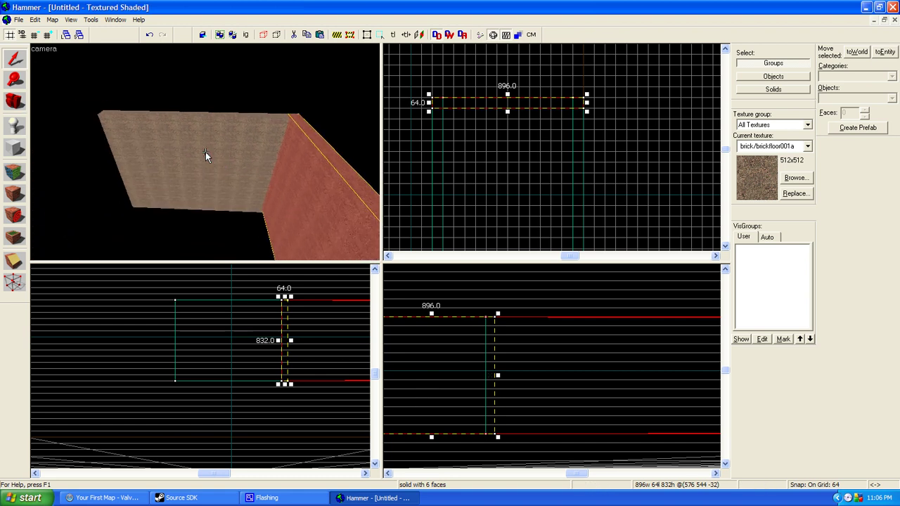
key(Down)
key(Down)
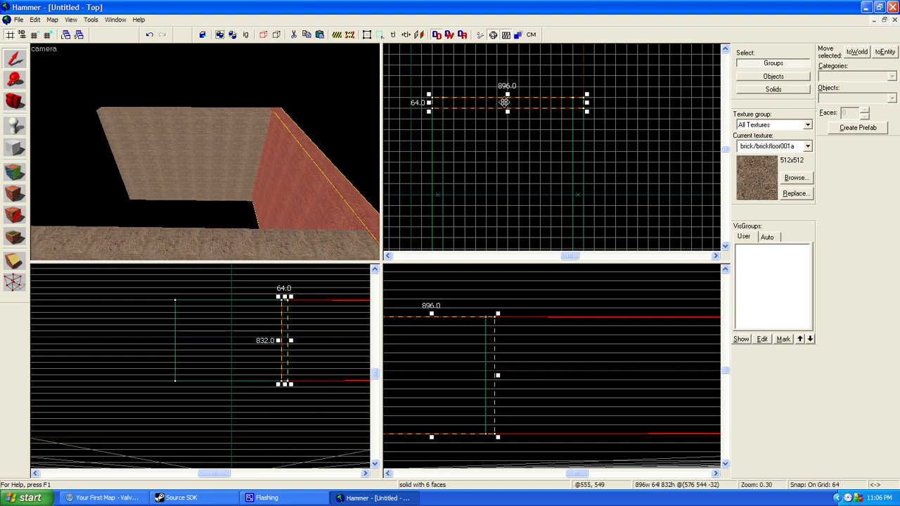
Copy the end wall to the opposite open end of the two parallel walls and deselect it.
scroll(510, 102, down, 3)
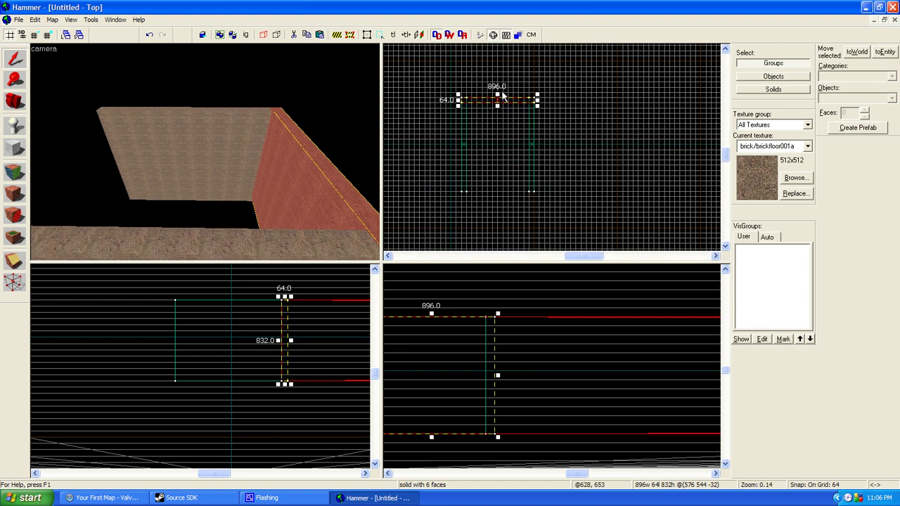
drag(497, 98, 495, 187)
click(177, 84)
Look at the four joined walls from outside in the 3D view, selecting and deselecting the copied end wall.
key(z)
key(a)
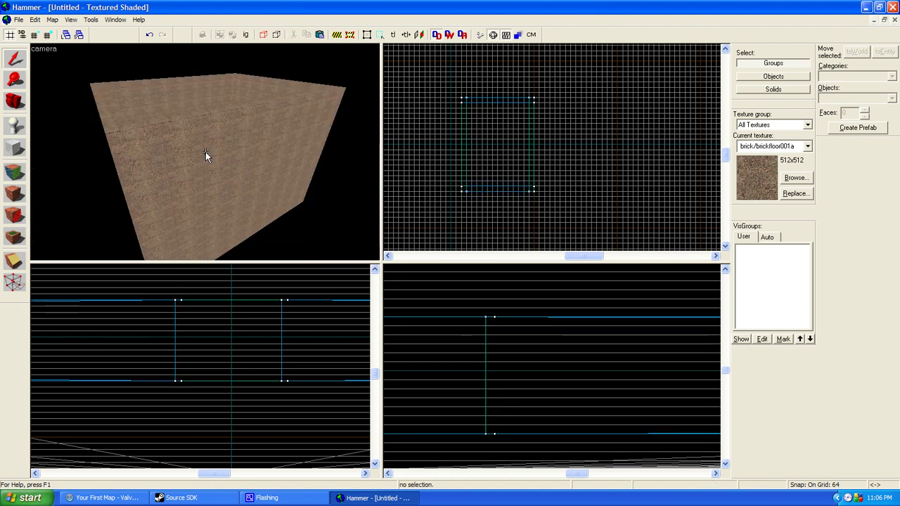
click(205, 152)
key(Left)
click(205, 152)
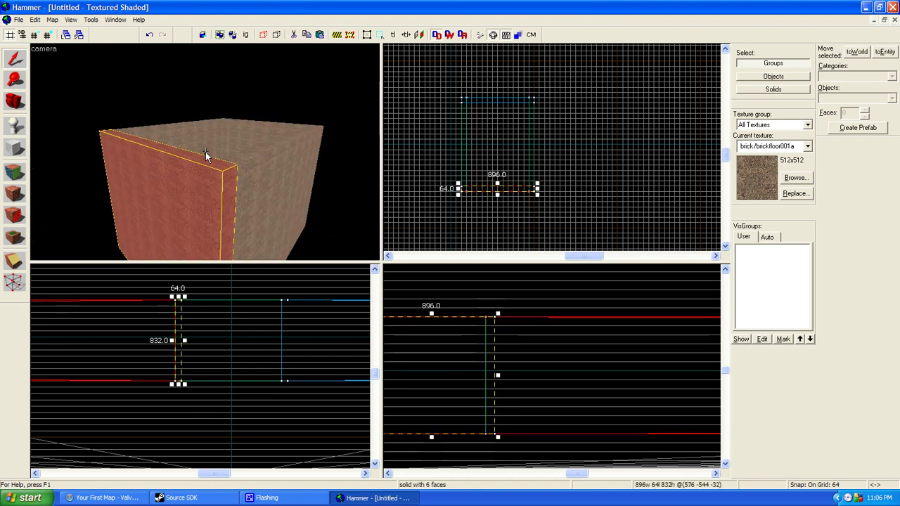
key(Right)
key(Right)
click(205, 152)
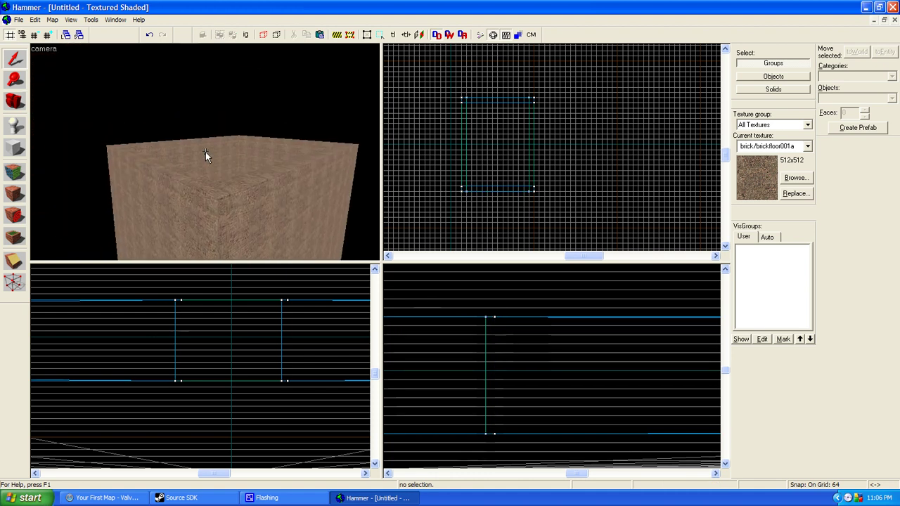
key(z)
Outline a new block 832 units wide and 64 high along the top edge of the walls in the side view.
scroll(507, 350, down, 5)
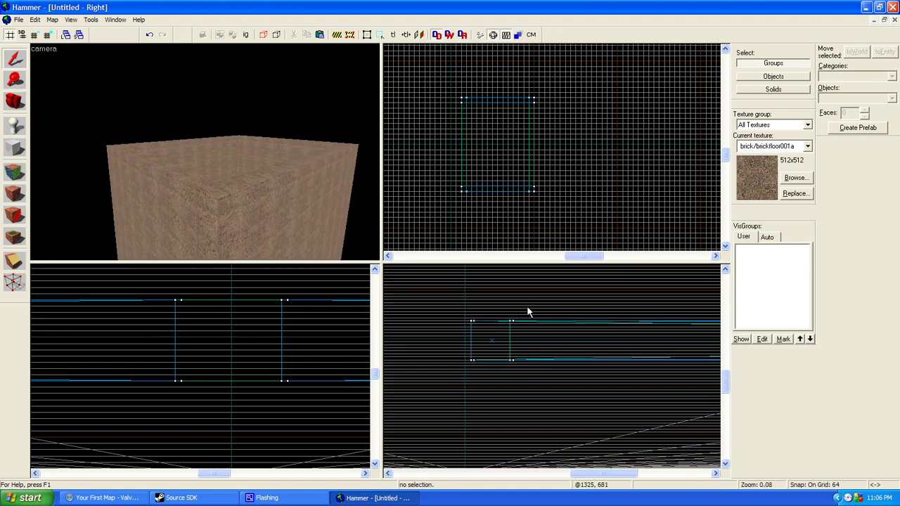
scroll(484, 332, up, 3)
scroll(460, 338, up, 1)
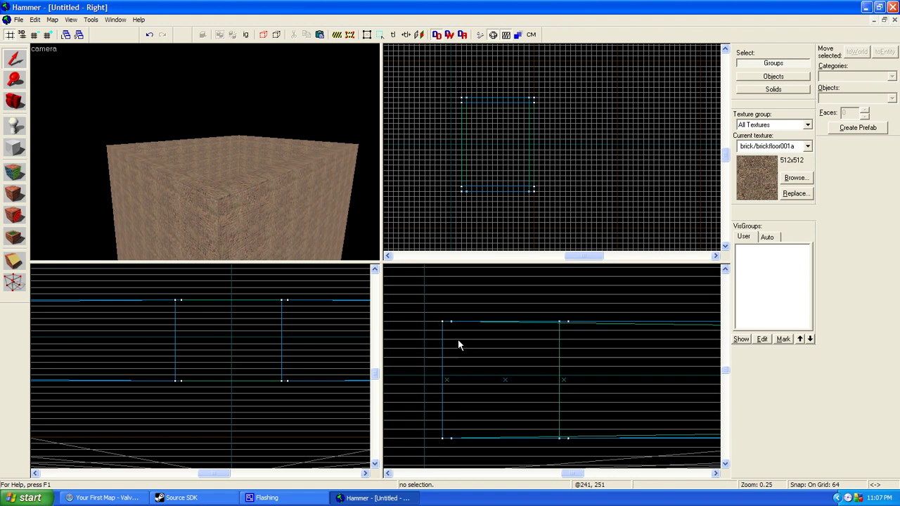
click(16, 147)
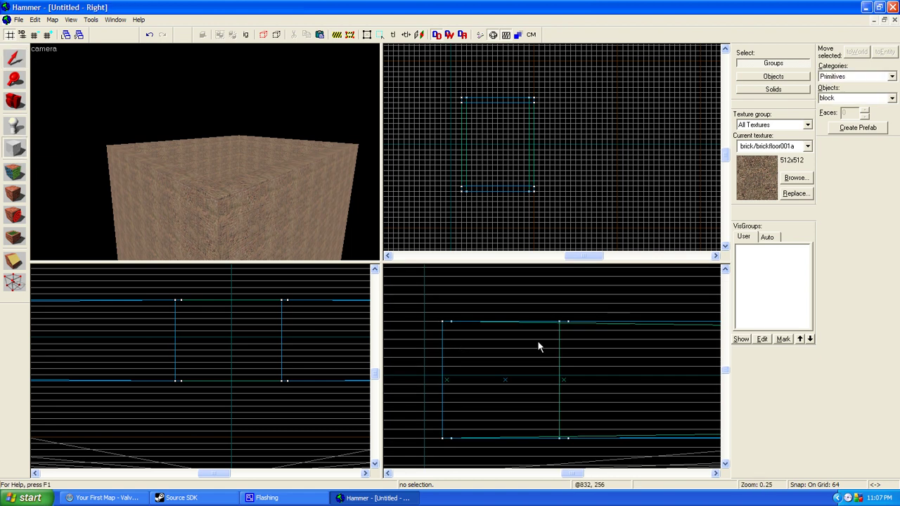
scroll(483, 347, up, 2)
drag(425, 315, 494, 326)
drag(569, 320, 595, 326)
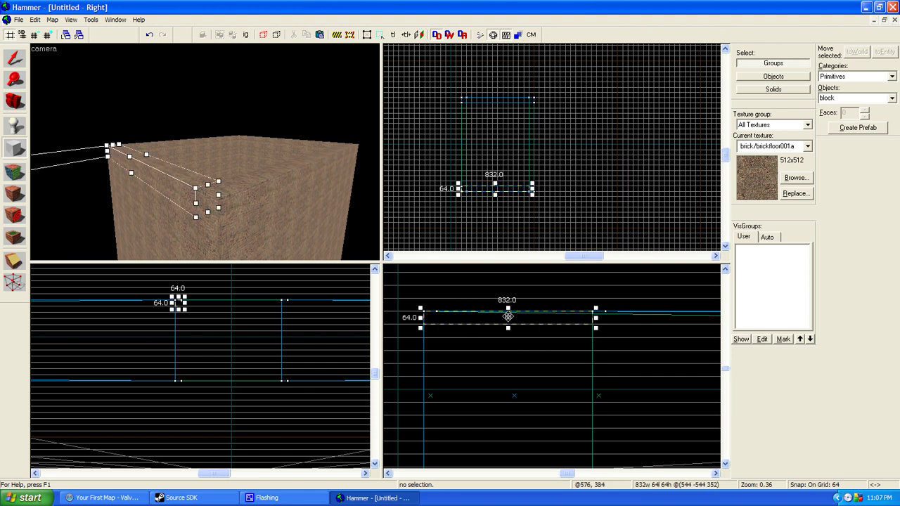
mouse_move(508, 328)
mouse_down()
mouse_move(508, 352)
mouse_move(508, 327)
mouse_up()
Stretch the block outline to 1152 units long and 896 wide over all four walls and create it as the ceiling.
drag(495, 183, 496, 94)
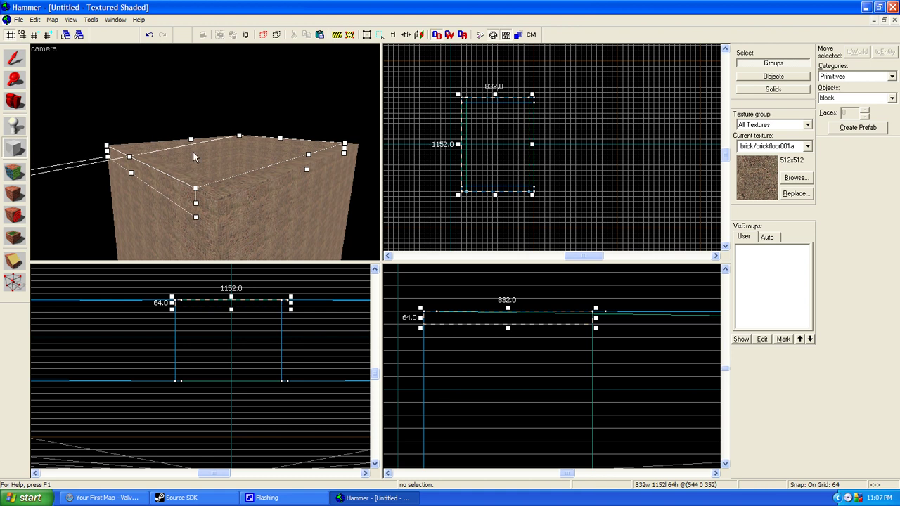
scroll(521, 87, up, 5)
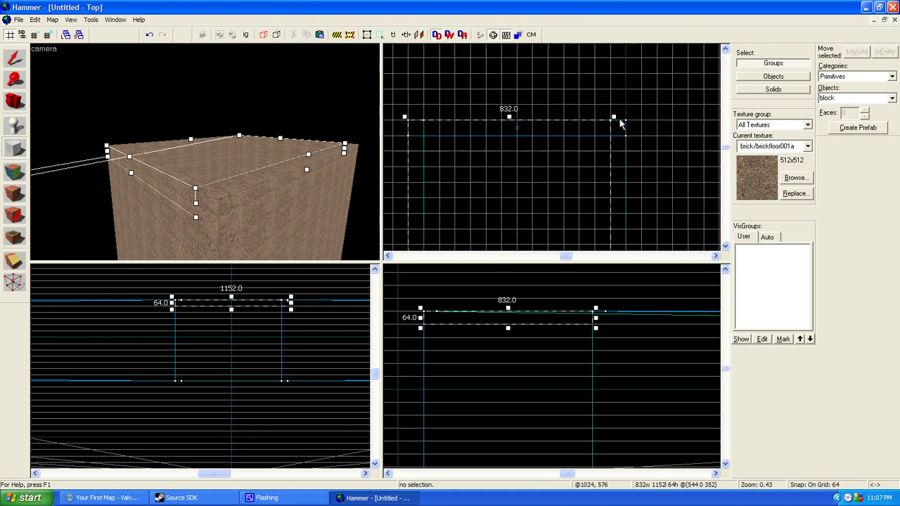
scroll(522, 71, down, 4)
scroll(581, 171, up, 3)
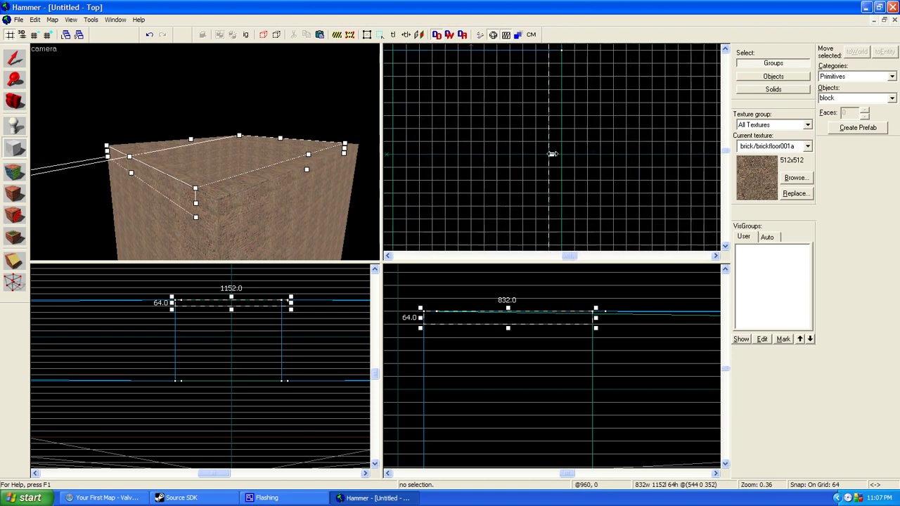
drag(552, 153, 565, 154)
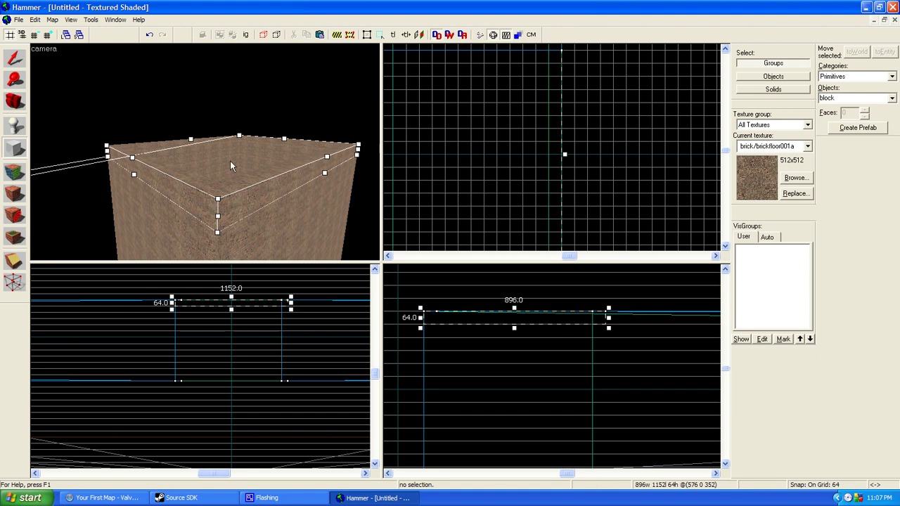
key(Return)
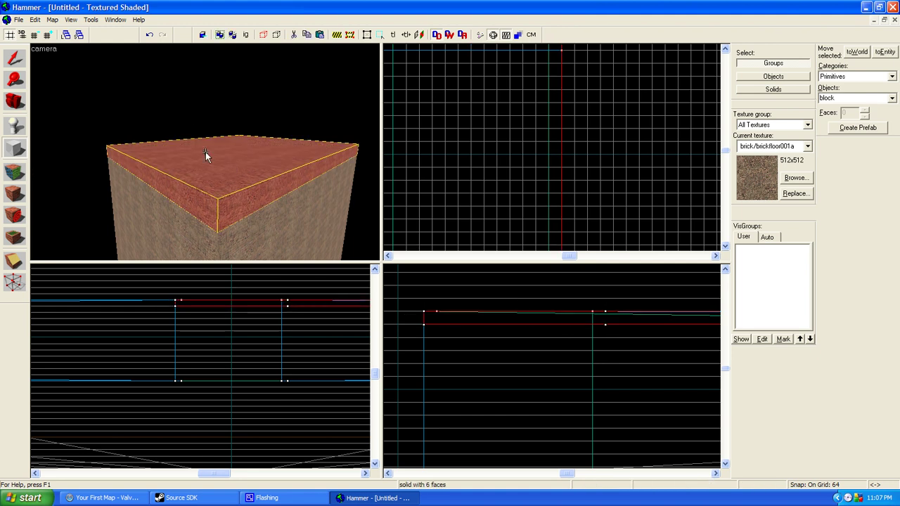
Select the ceiling block and view it from inside the room in the 3D view.
click(15, 56)
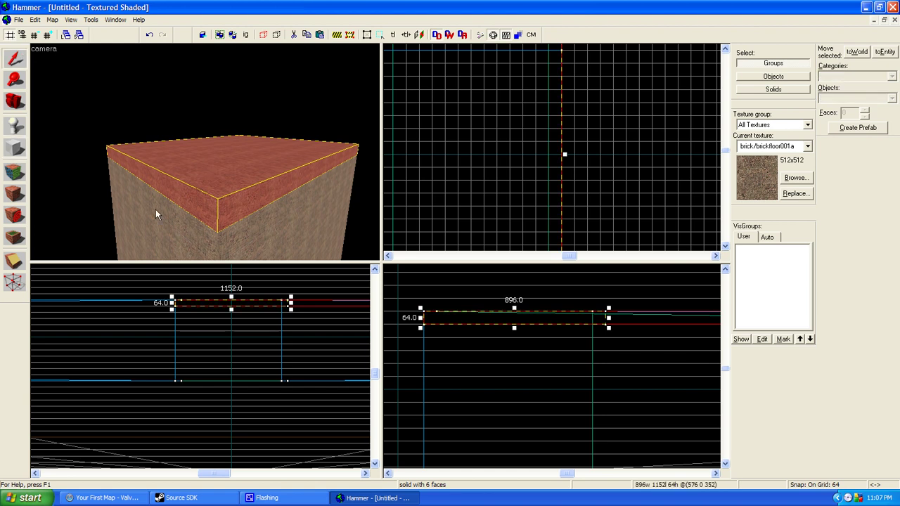
click(154, 209)
click(286, 222)
click(209, 162)
key(z)
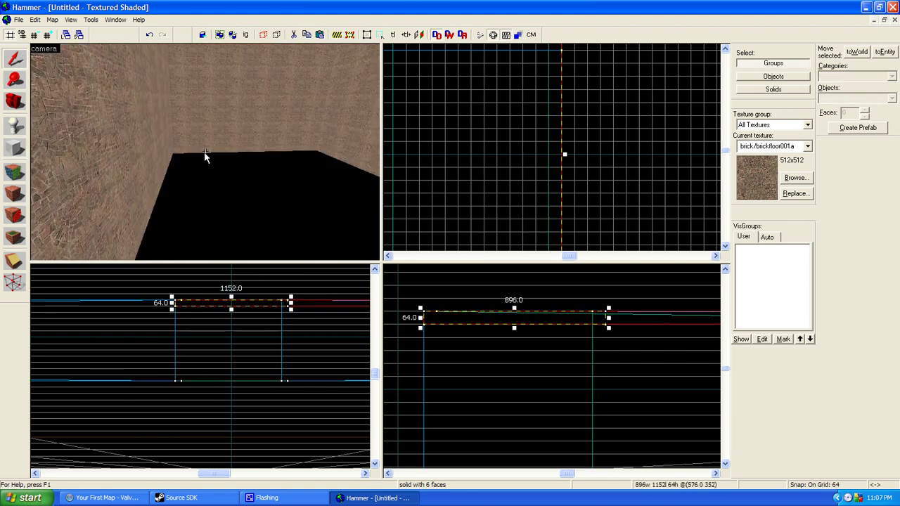
key(s)
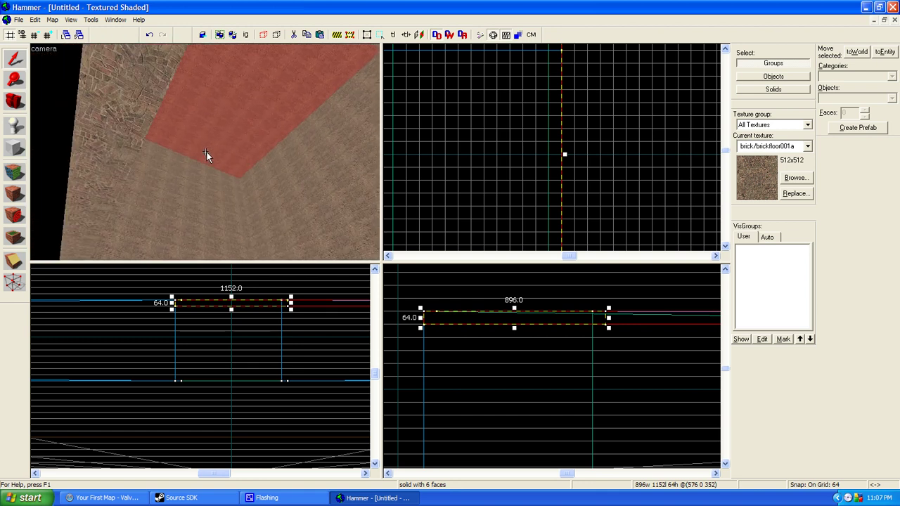
key(z)
Copy the ceiling block down to the bottom of the walls as the floor and deselect it.
scroll(481, 284, down, 3)
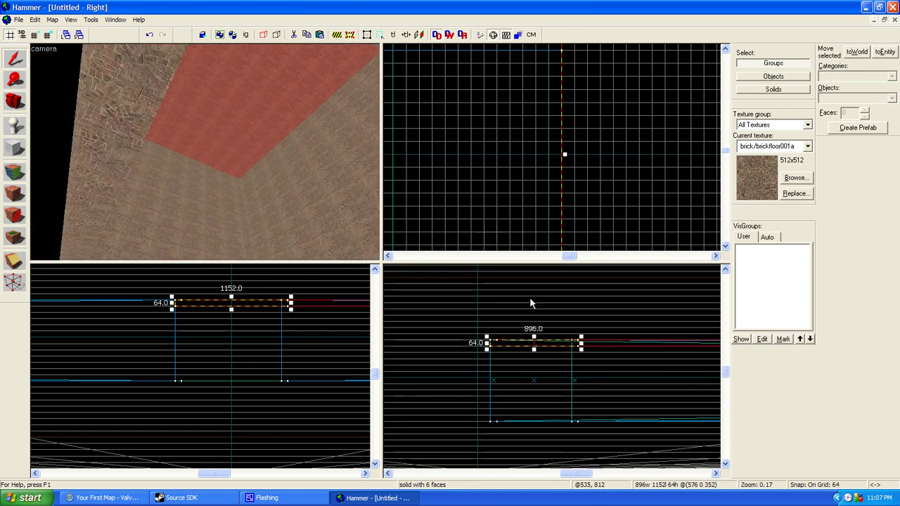
scroll(508, 281, down, 1)
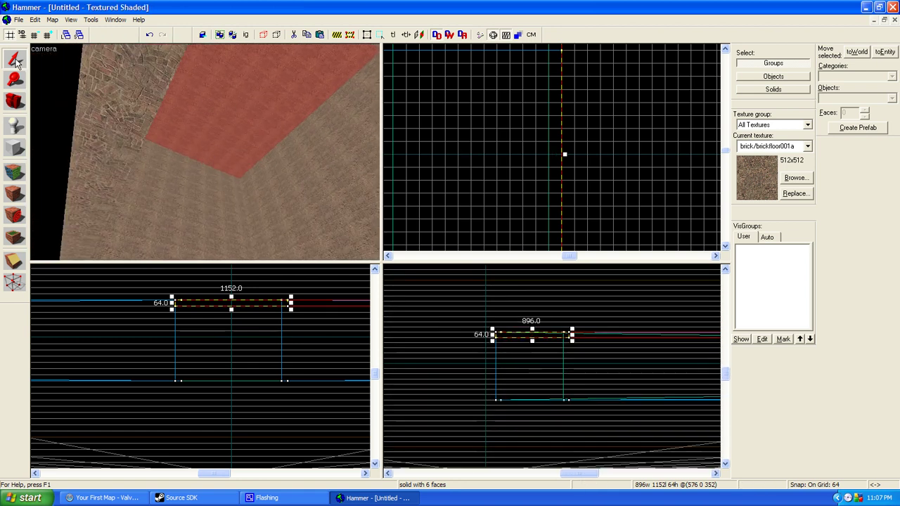
scroll(540, 349, up, 1)
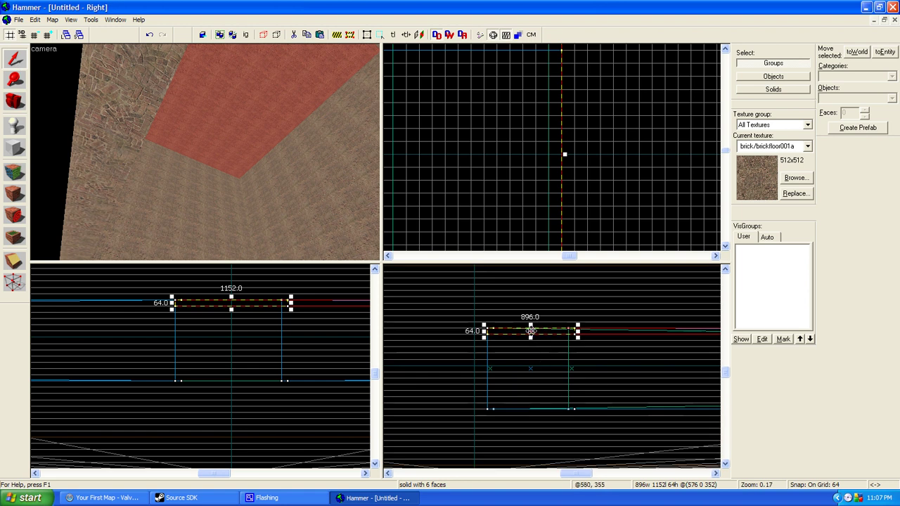
drag(530, 331, 531, 400)
click(63, 133)
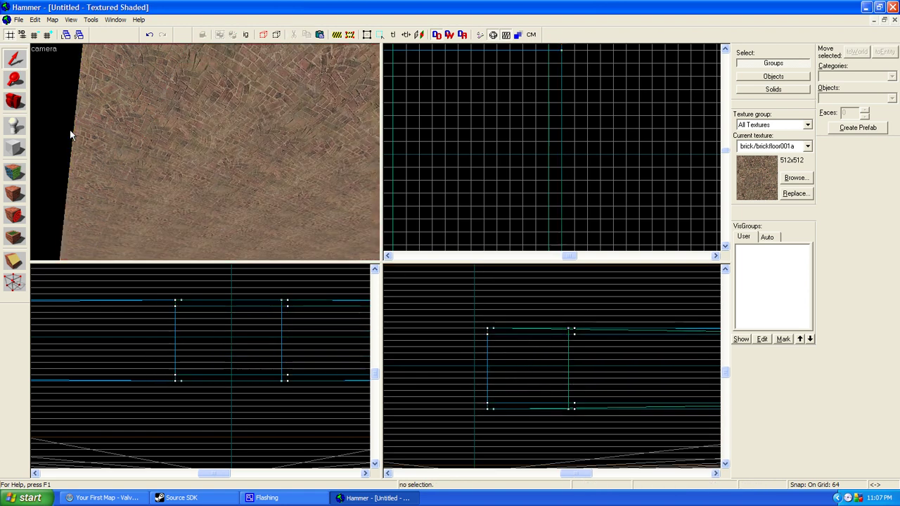
Look around inside the closed room and then view its walls from outside, selecting one end wall.
key(z)
key(w)
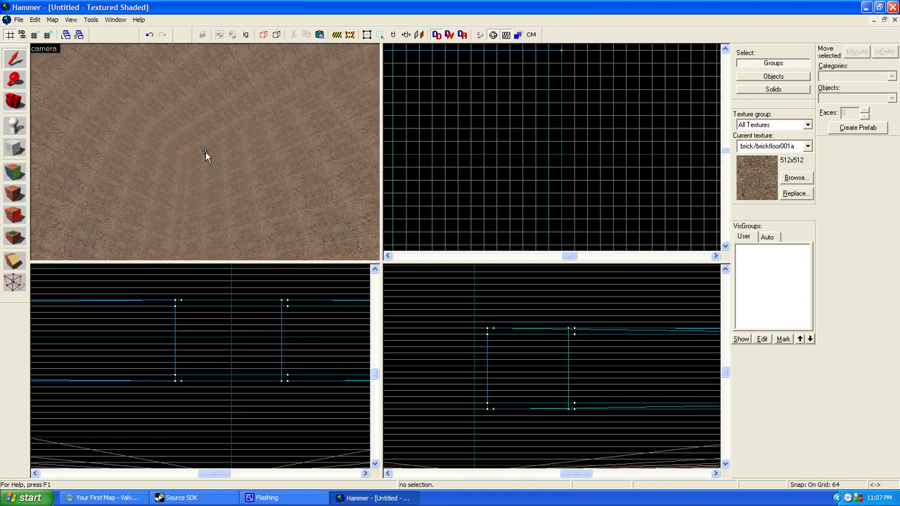
key(Up)
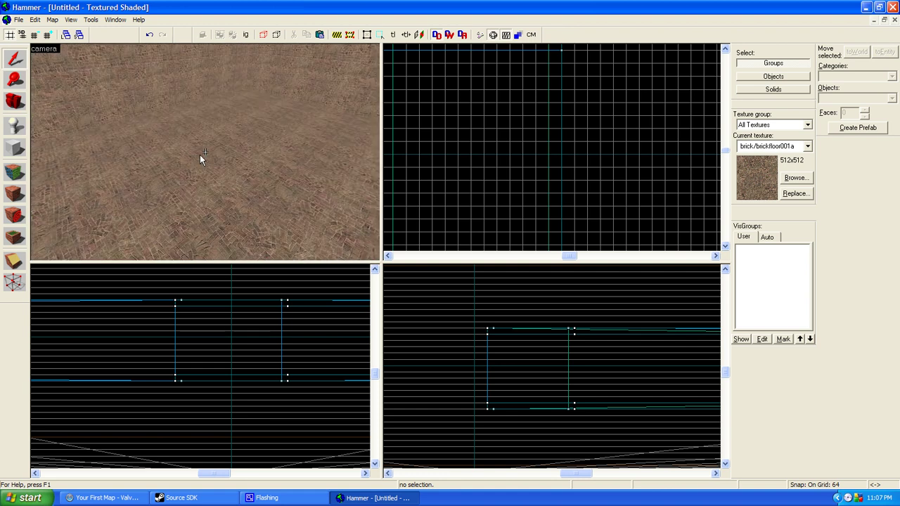
key(Up)
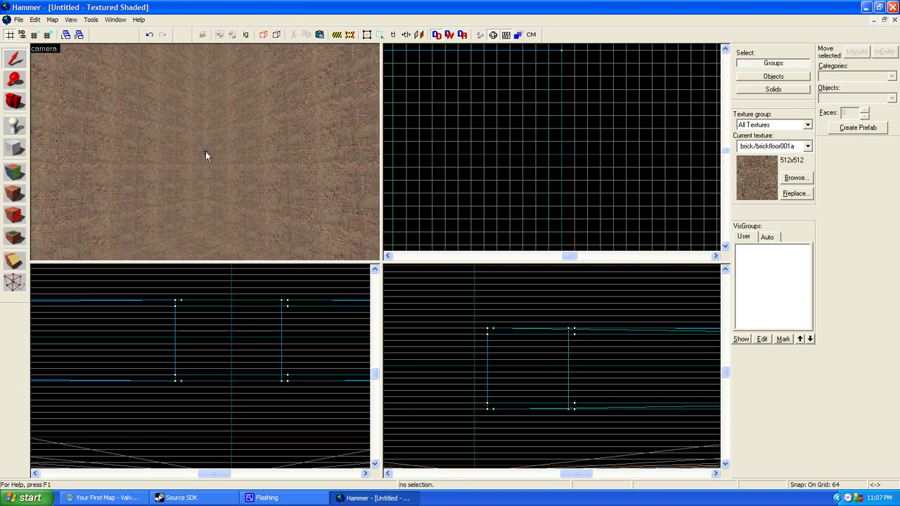
click(206, 156)
click(205, 152)
key(w)
key(s)
click(205, 152)
key(a)
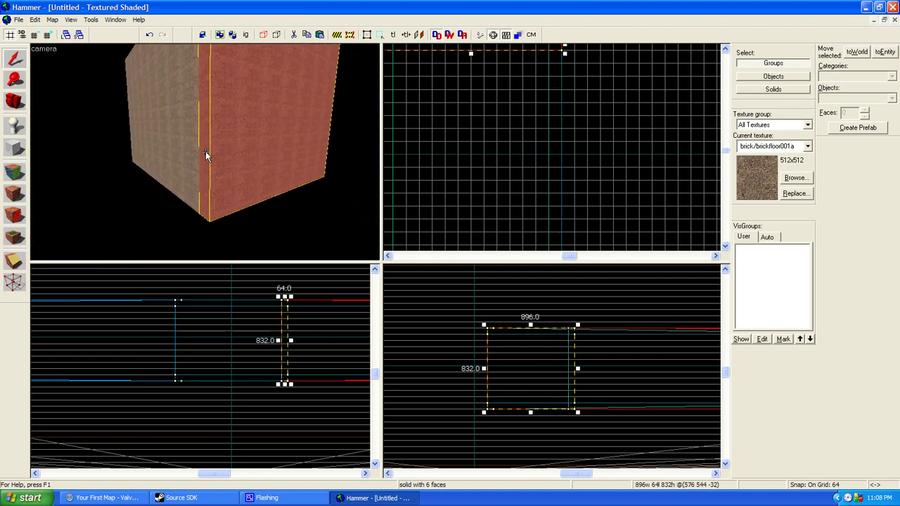
Examine the corner where two adjoining walls meet with both of them selected, and clear the selection.
ctrl+click(205, 151)
key(Up)
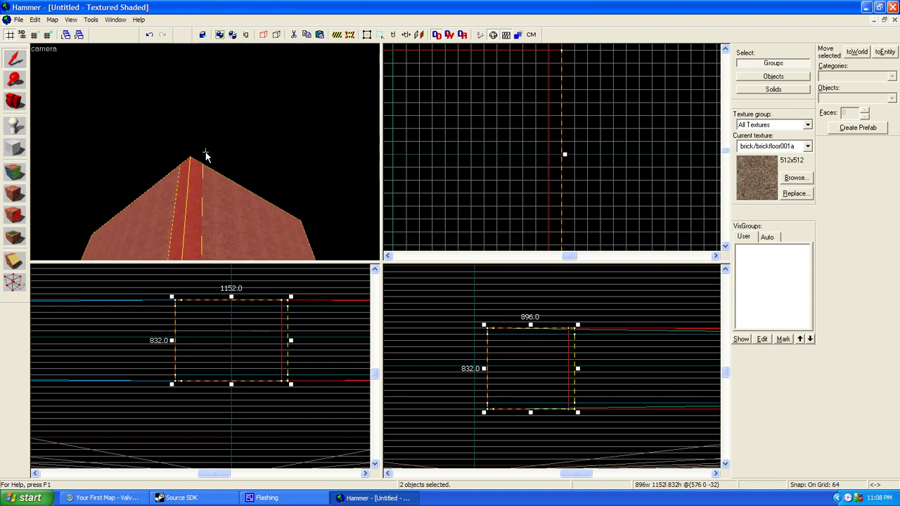
key(Down)
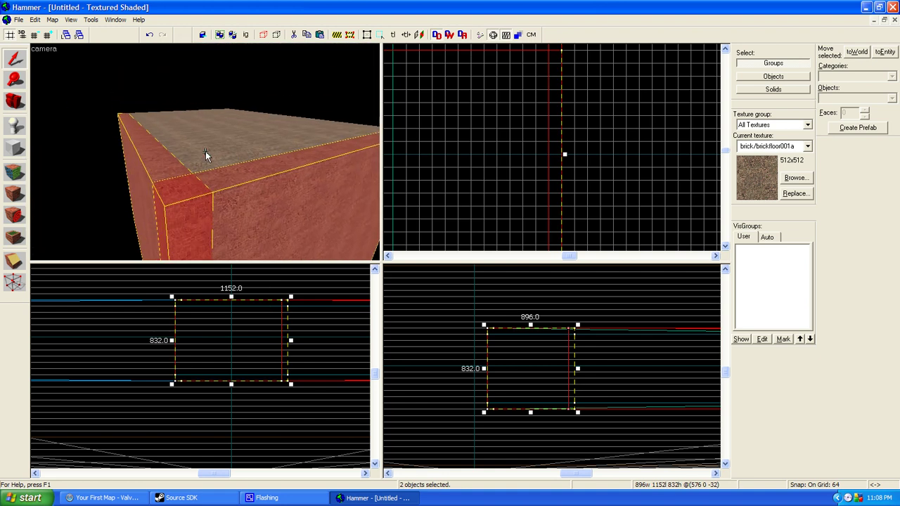
ctrl+click(205, 152)
click(206, 152)
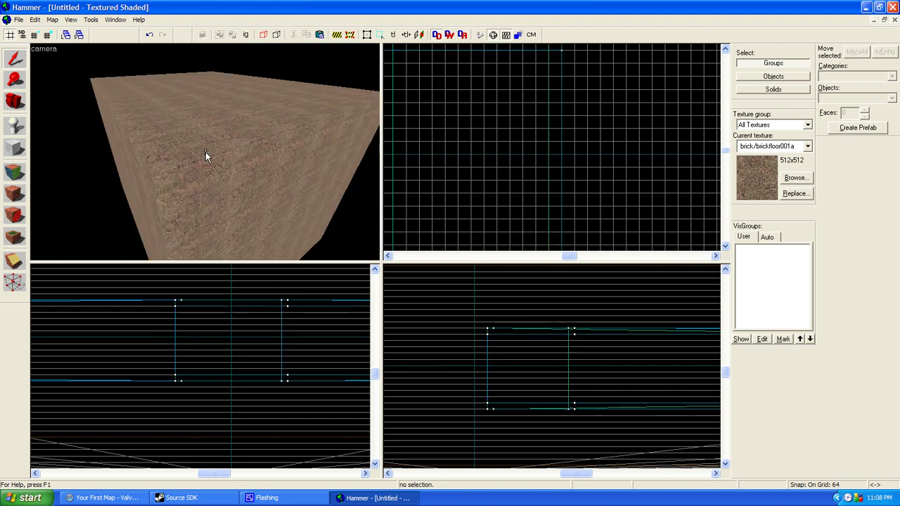
View the closed room's walls from outside in the 3D view, moving around one corner.
key(w)
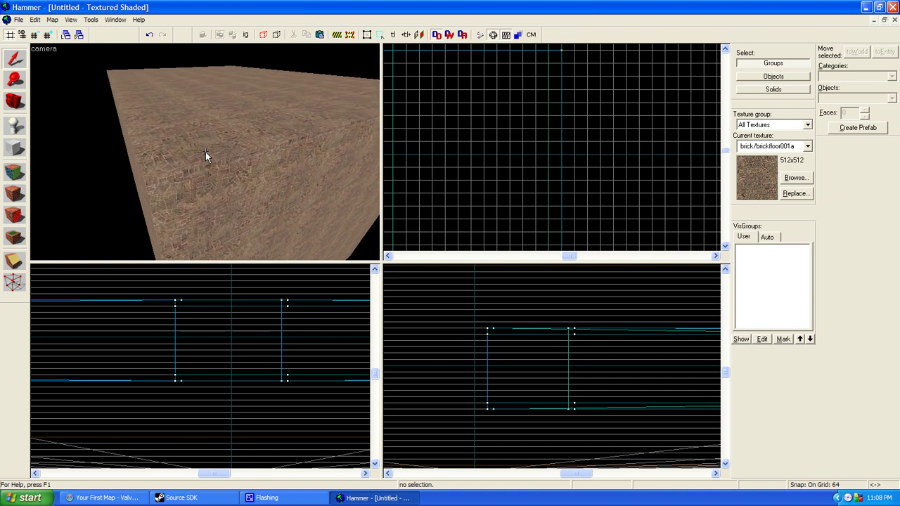
key(Right)
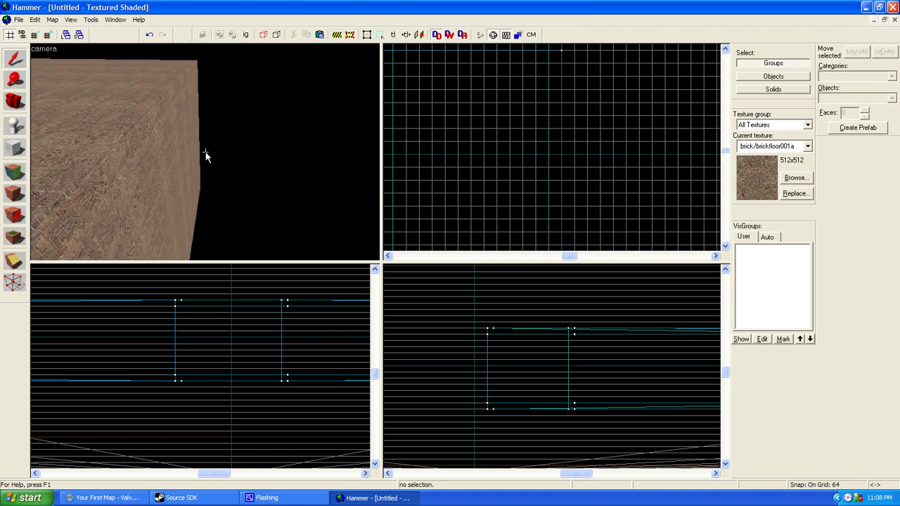
key(Right)
key(Right)
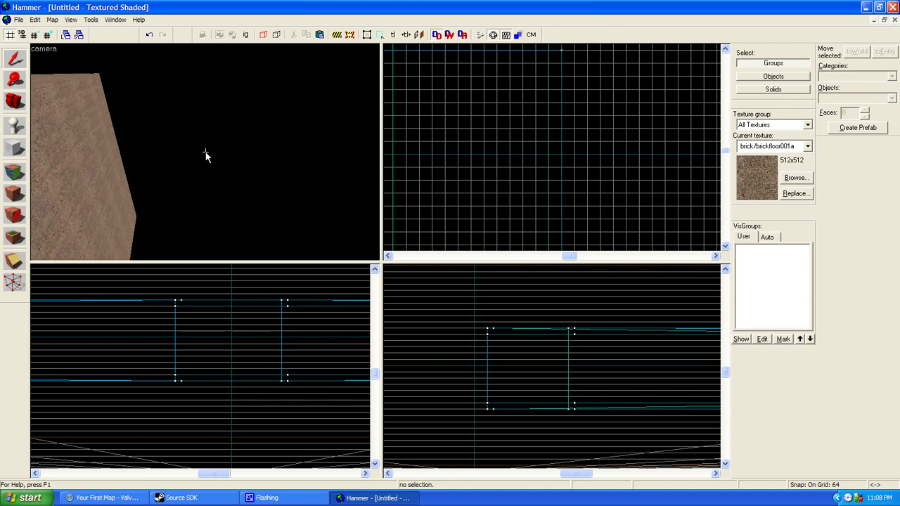
key(Left)
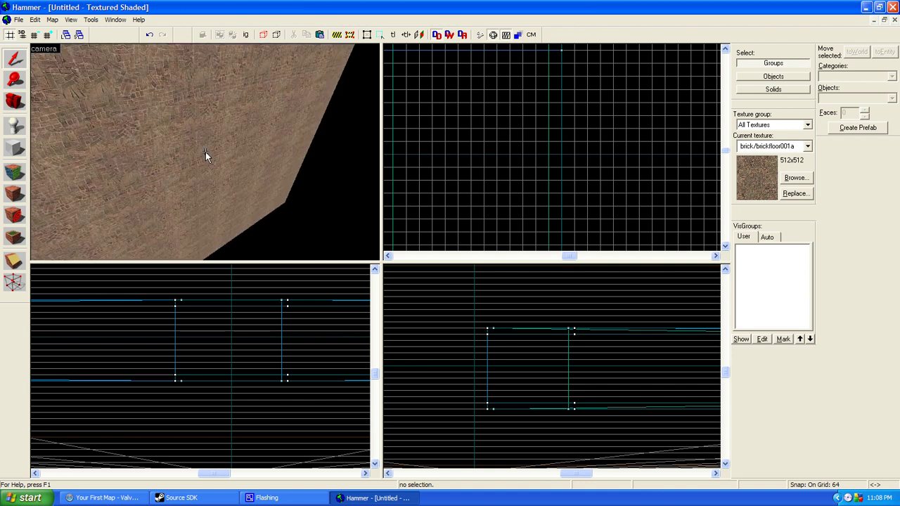
Go inside the closed room in the 3D view and examine its walls, corners and floor from several angles.
key(w)
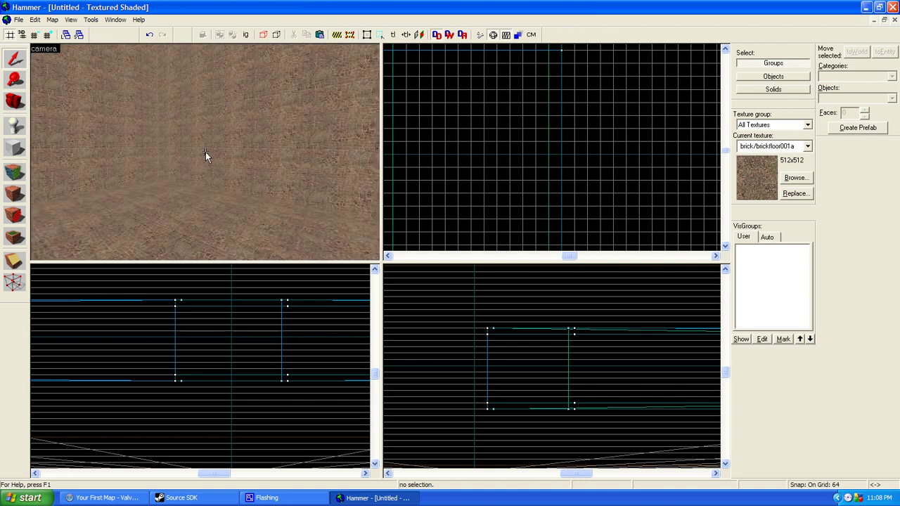
key(Up)
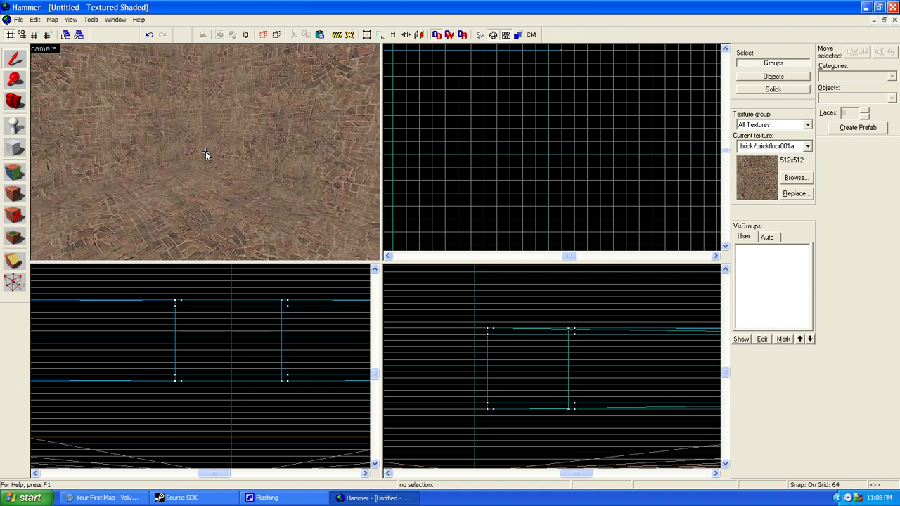
key(Down)
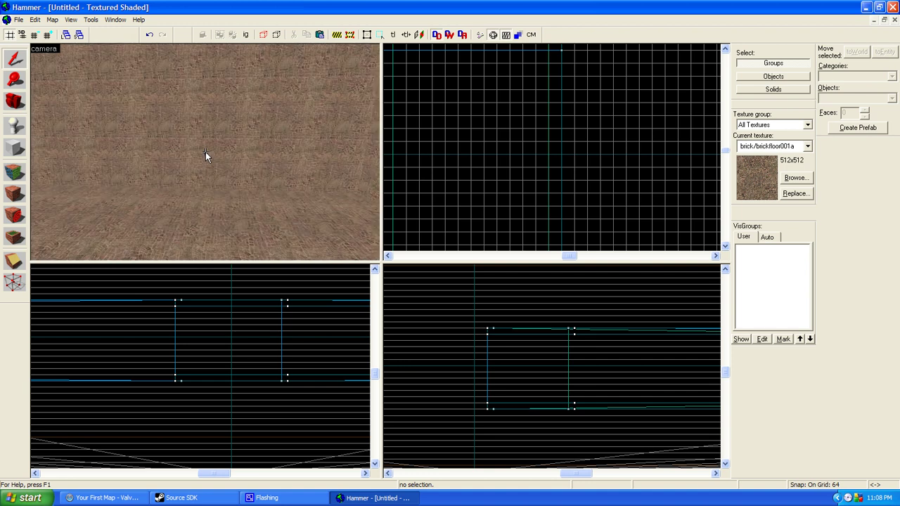
key(Up)
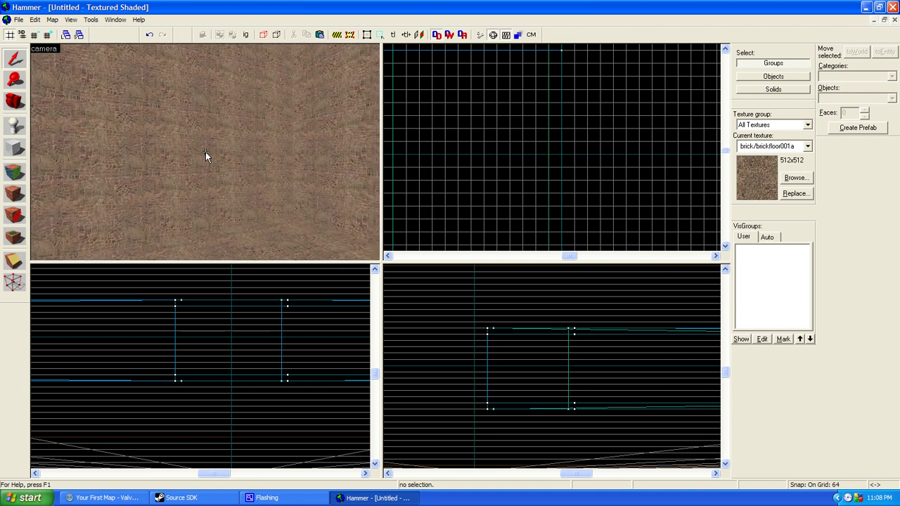
key(s)
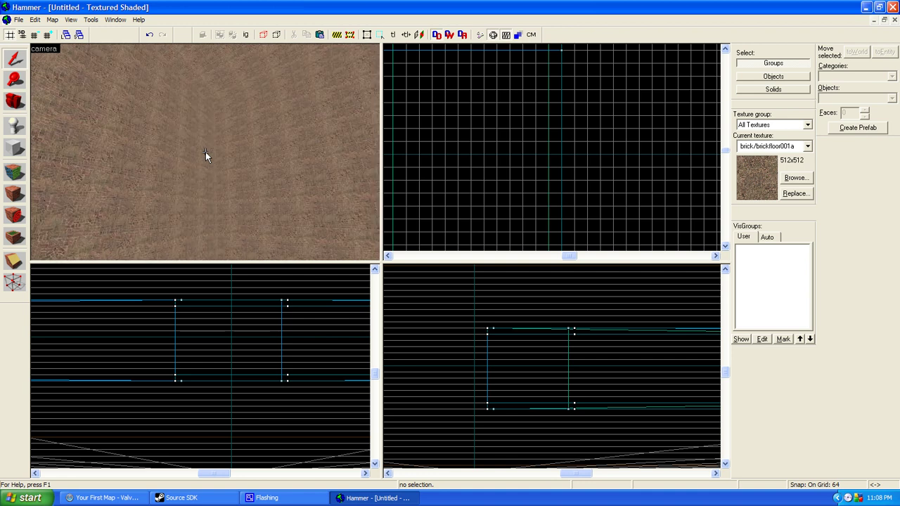
key(Left)
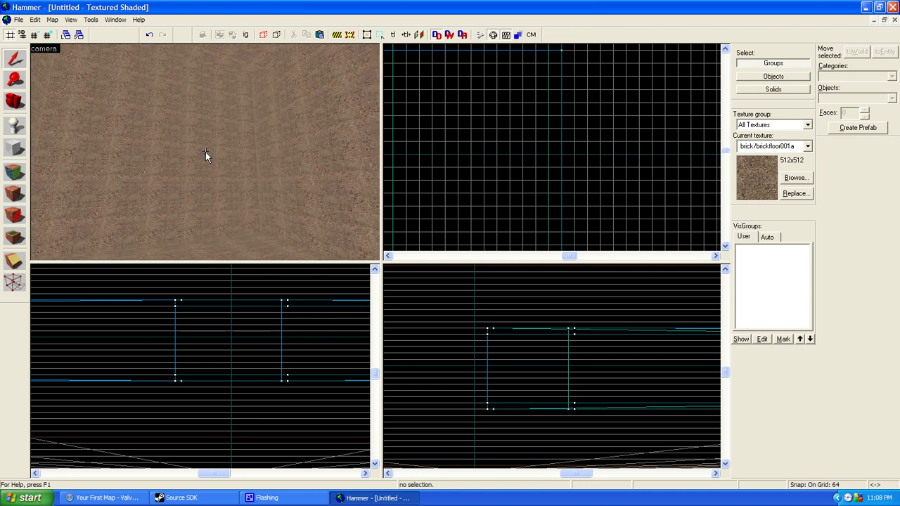
key(Down)
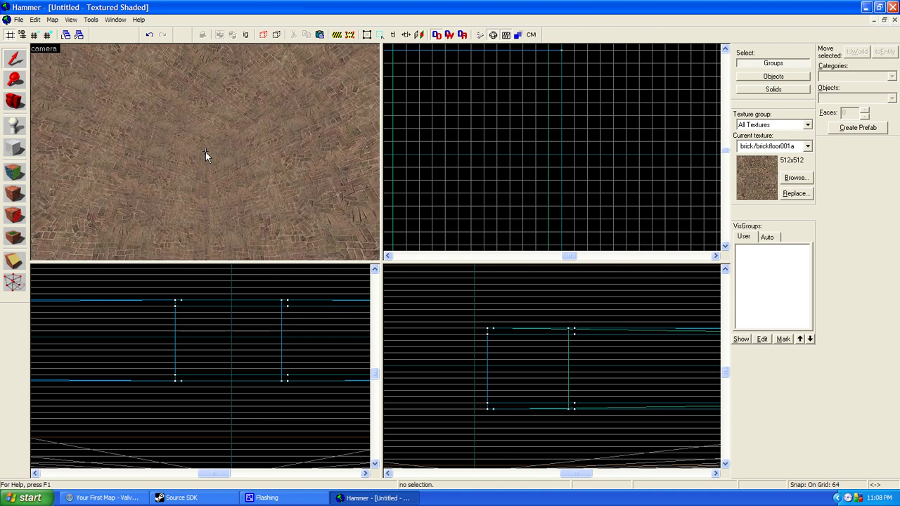
key(w)
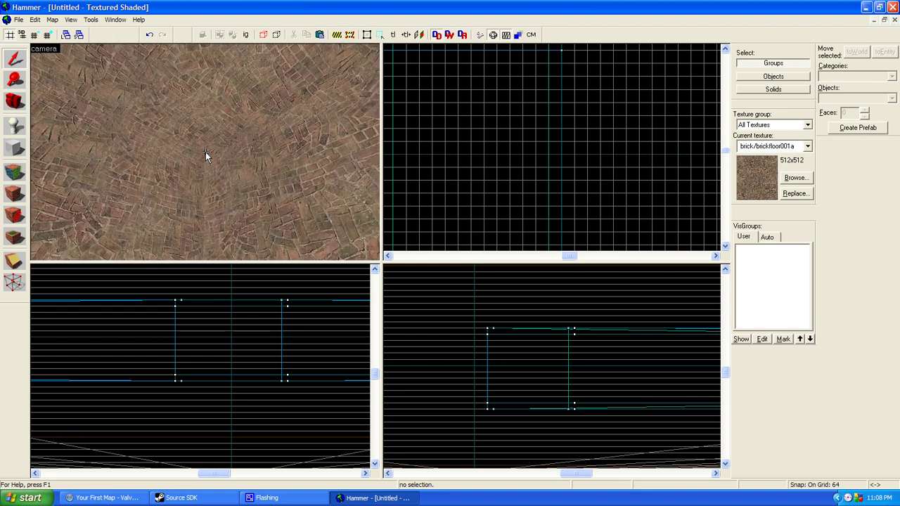
key(s)
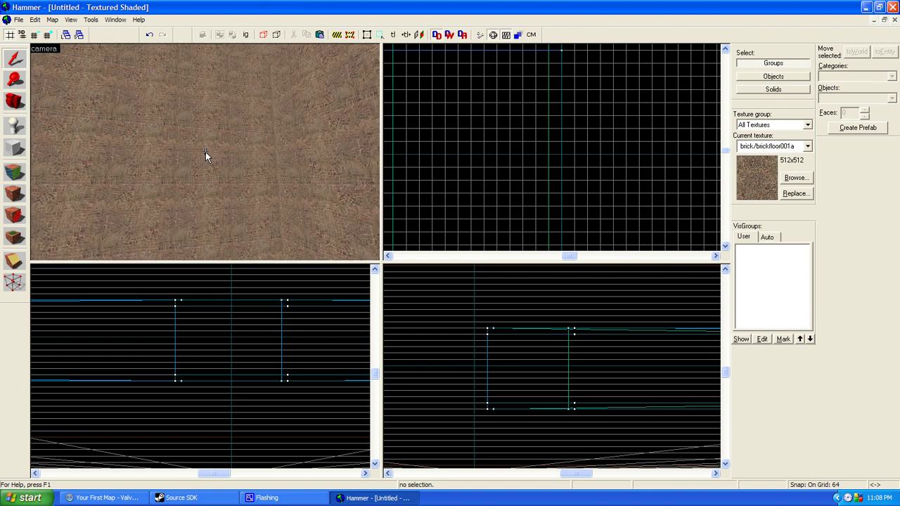
key(s)
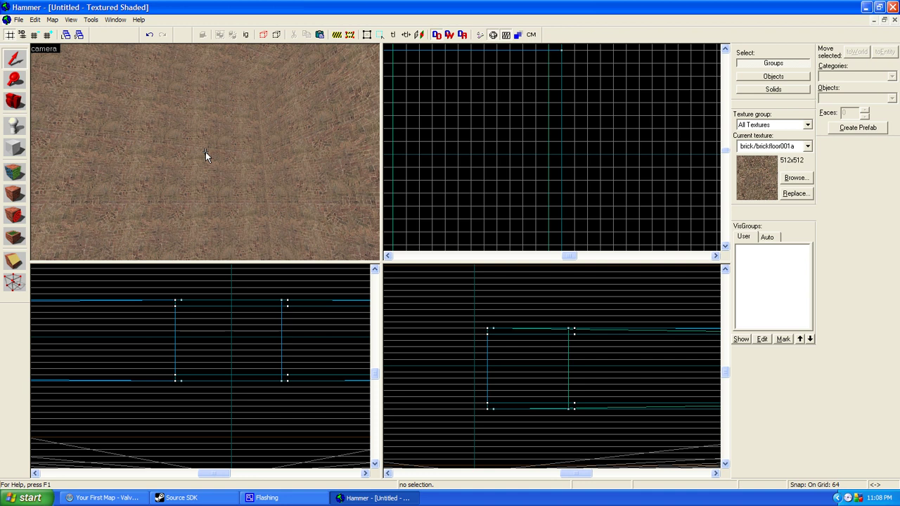
key(s)
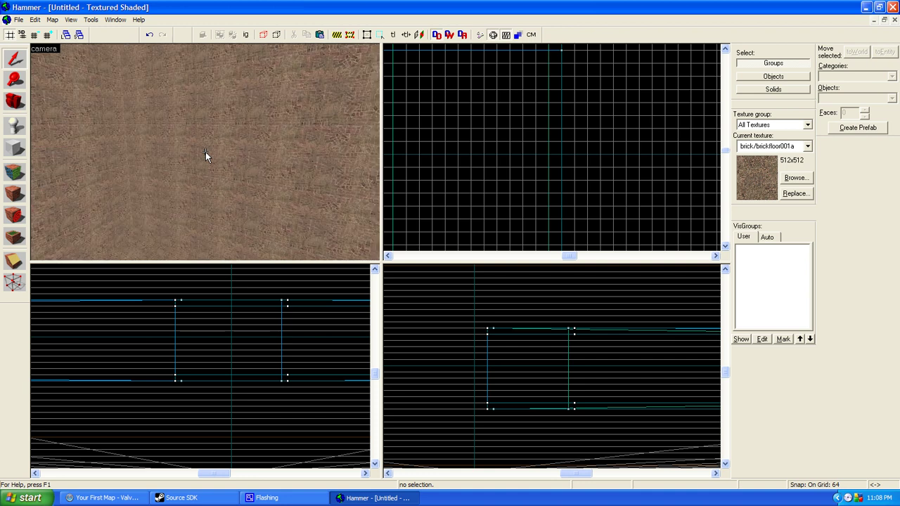
key(Page_Down)
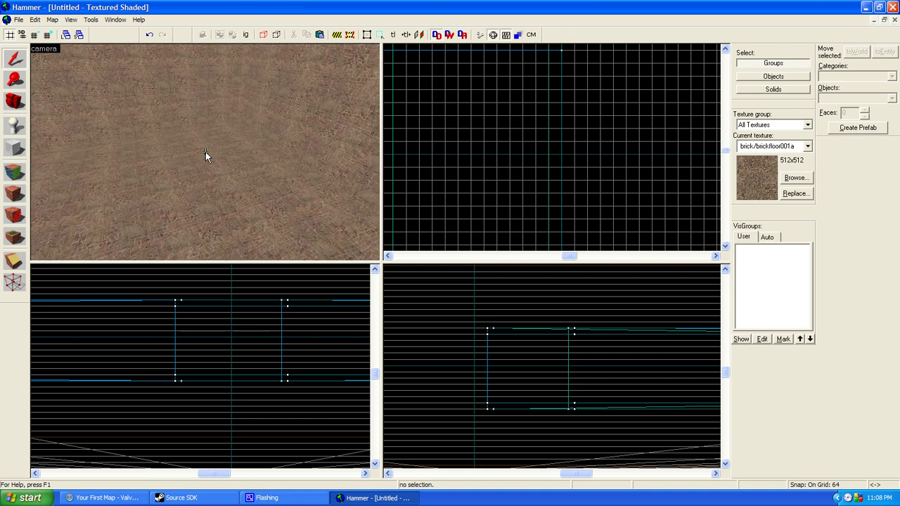
key(w)
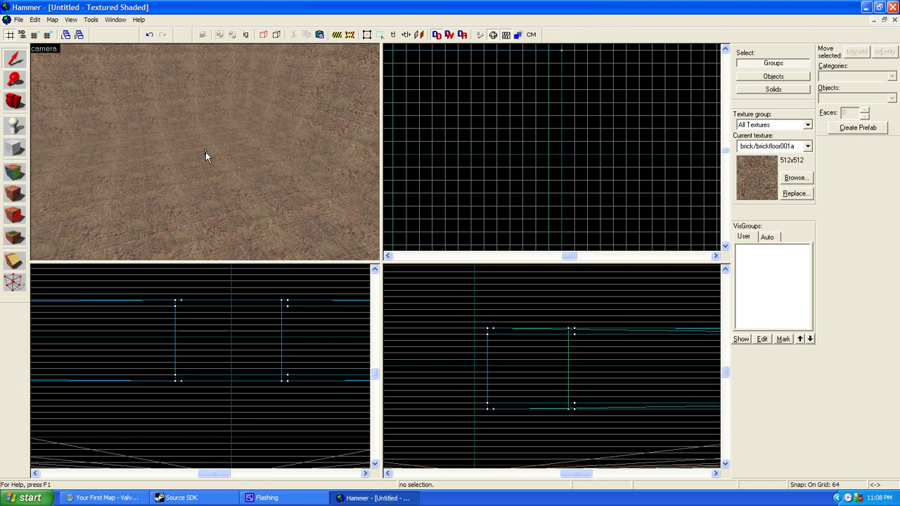
key(Page_Down)
key(w)
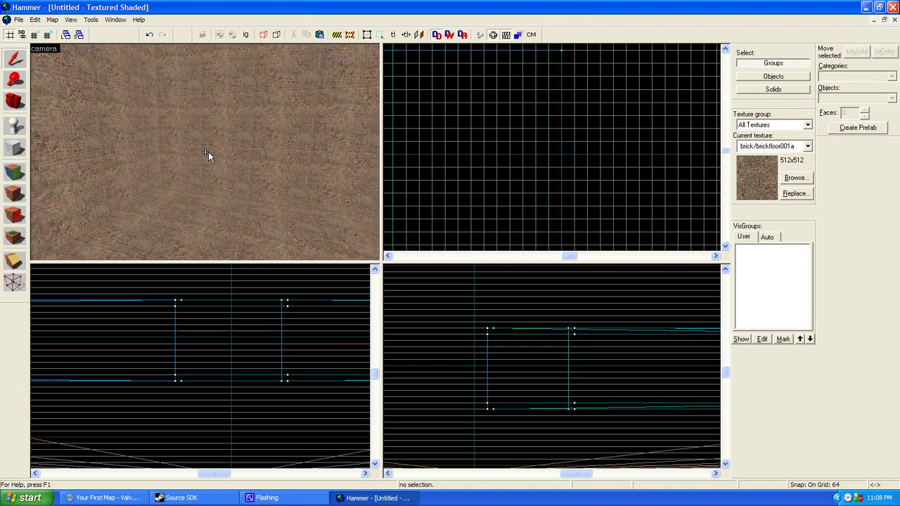
key(s)
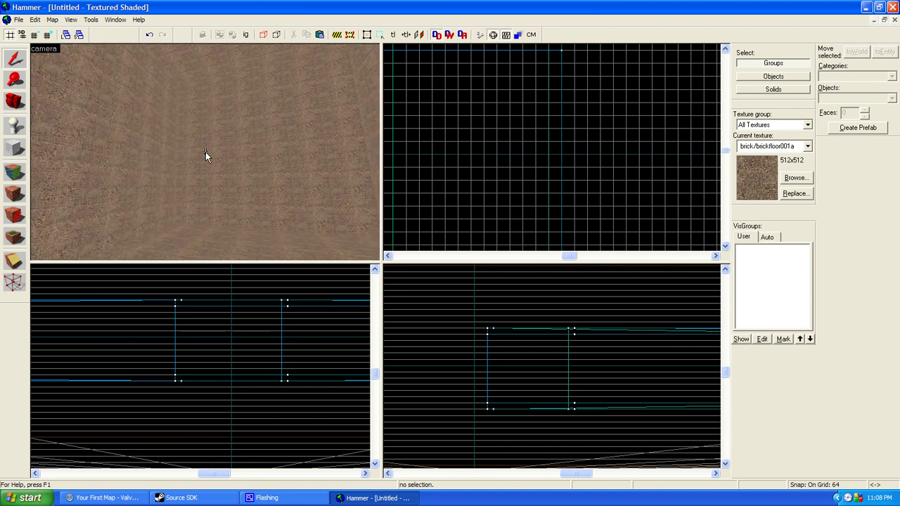
key(w)
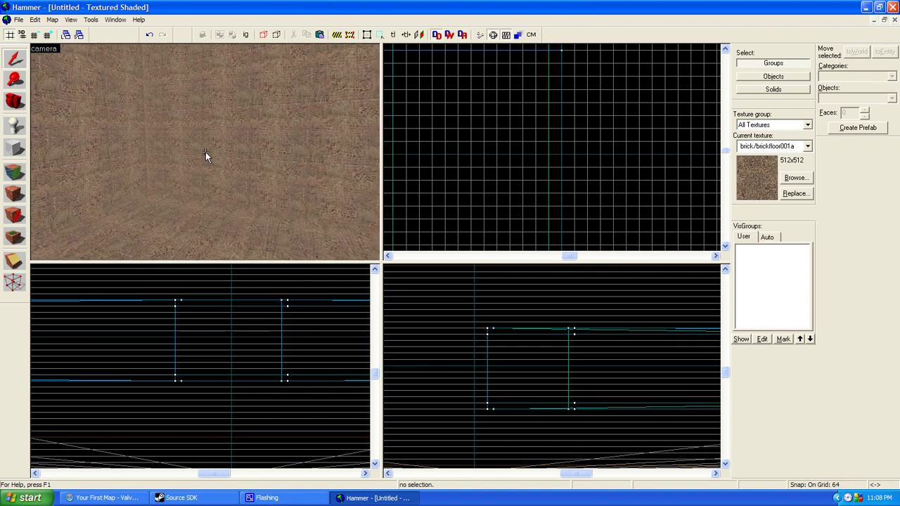
key(w)
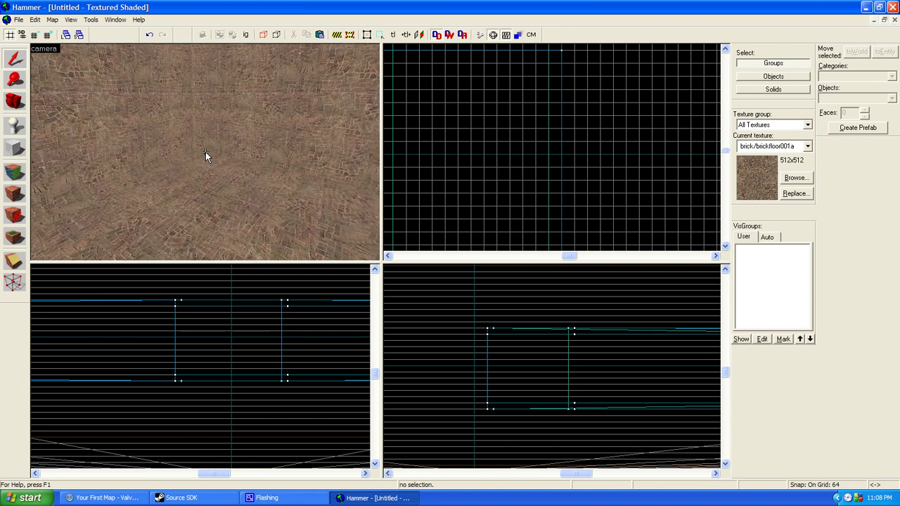
key(s)
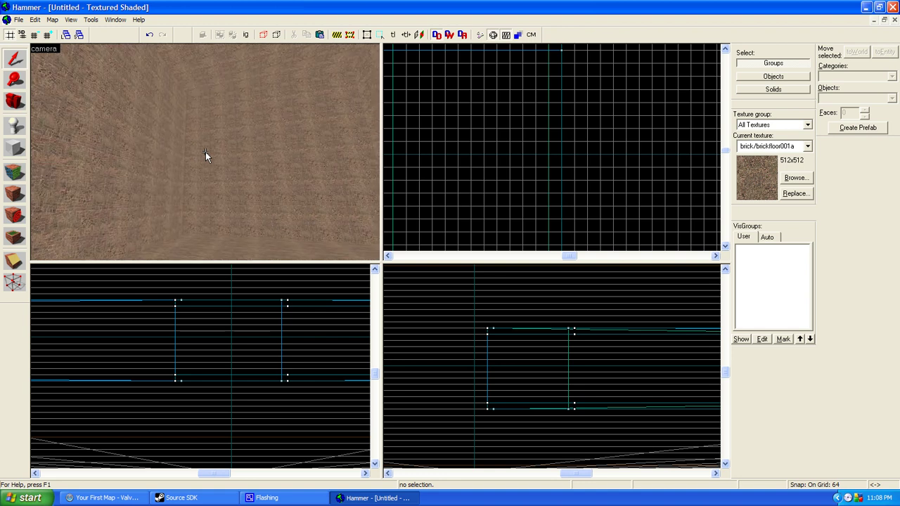
key(Page_Up)
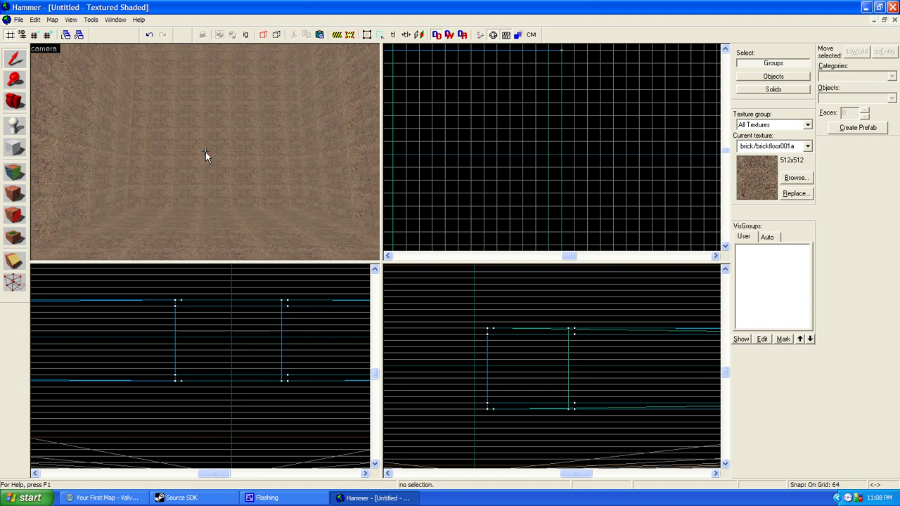
key(Page_Down)
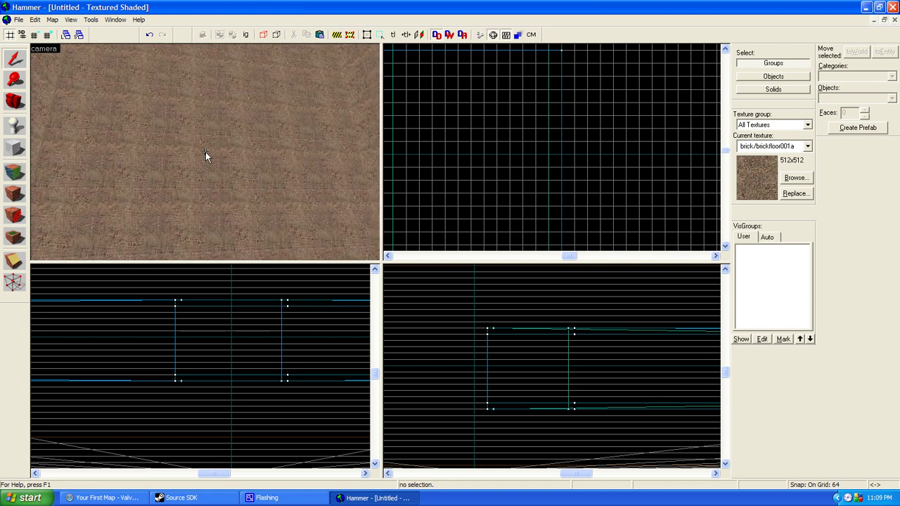
key(Page_Up)
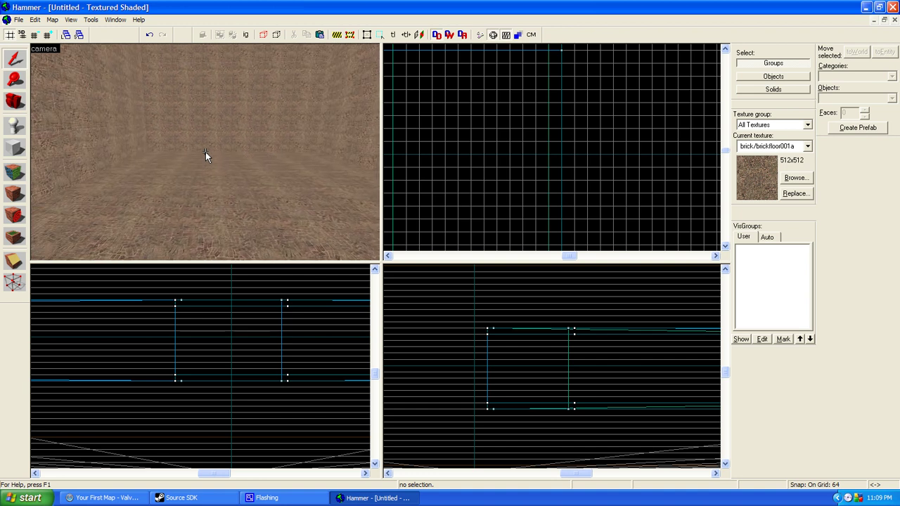
key(Up)
key(Up)
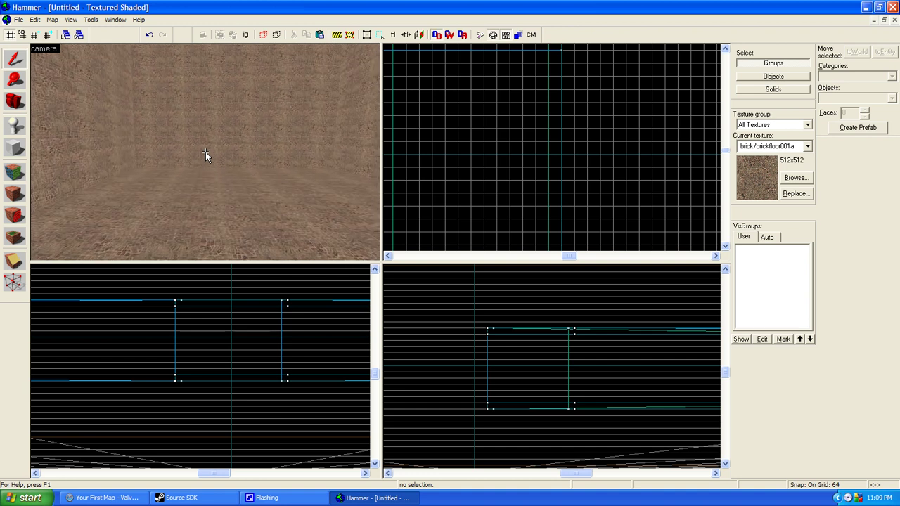
key(s)
Leave 3D camera navigation and switch to the "Your First Map" Valve page.
key(z)
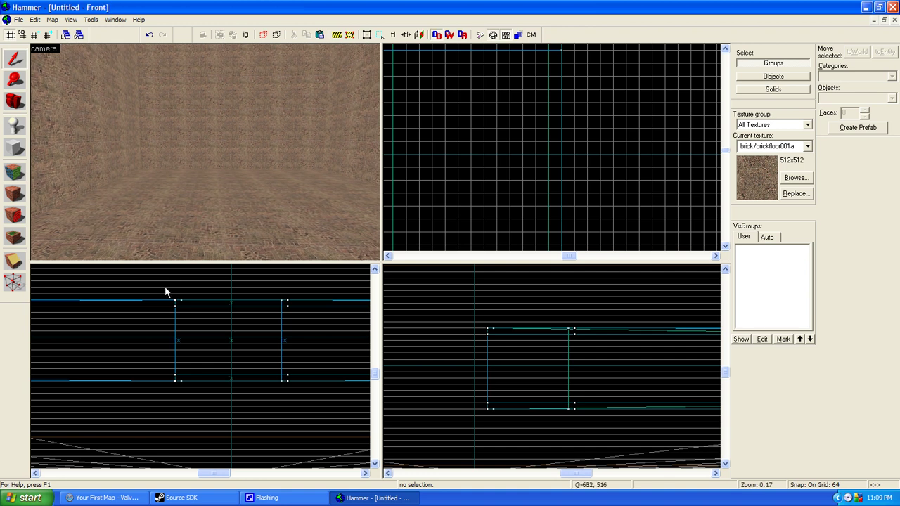
click(120, 497)
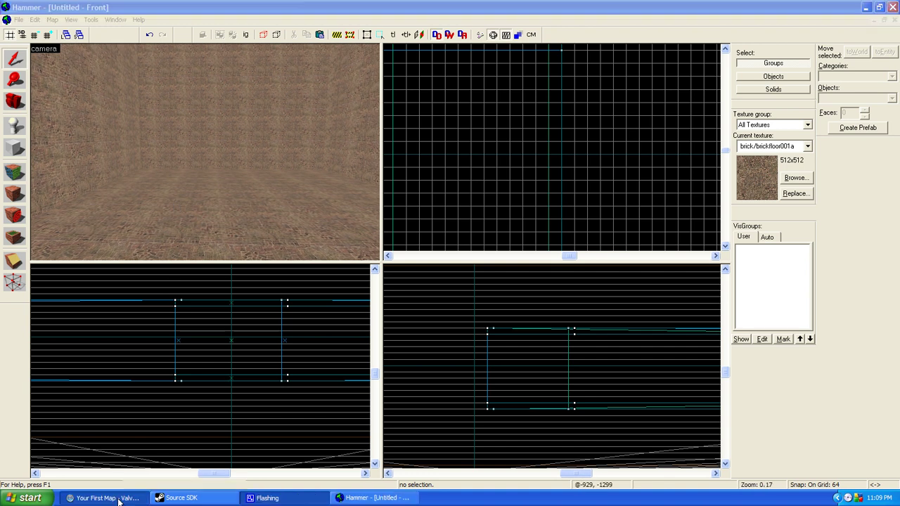